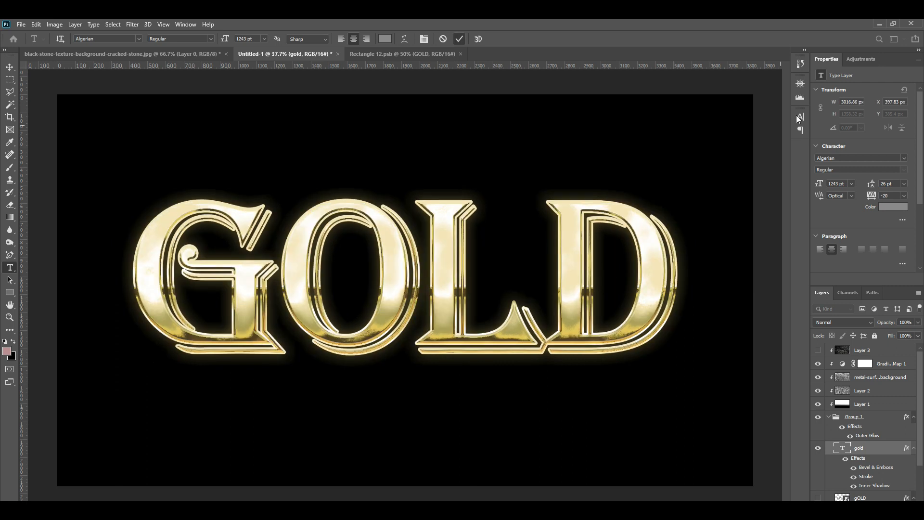
click(741, 131)
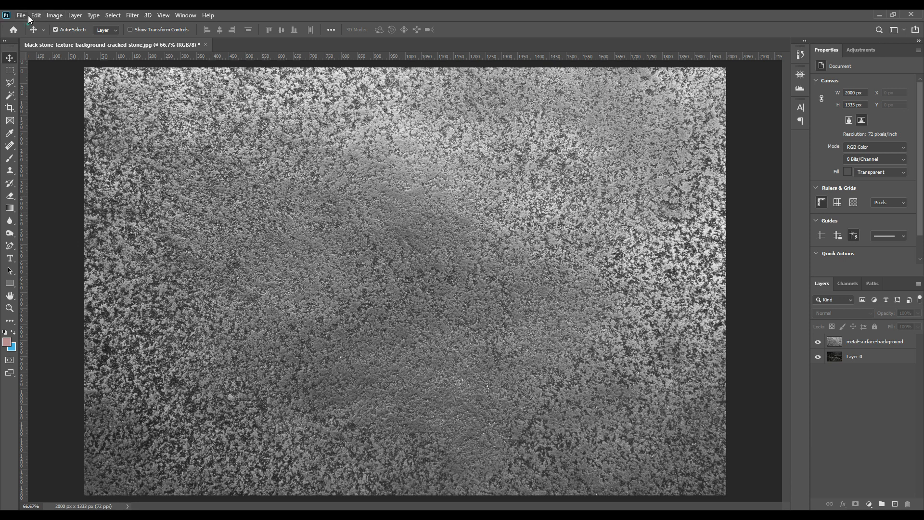
Step: Start a new document and set its width to 3840 pixels, height to 2160 pixels and resolution to 72 pixels/inch
click(27, 15)
click(38, 24)
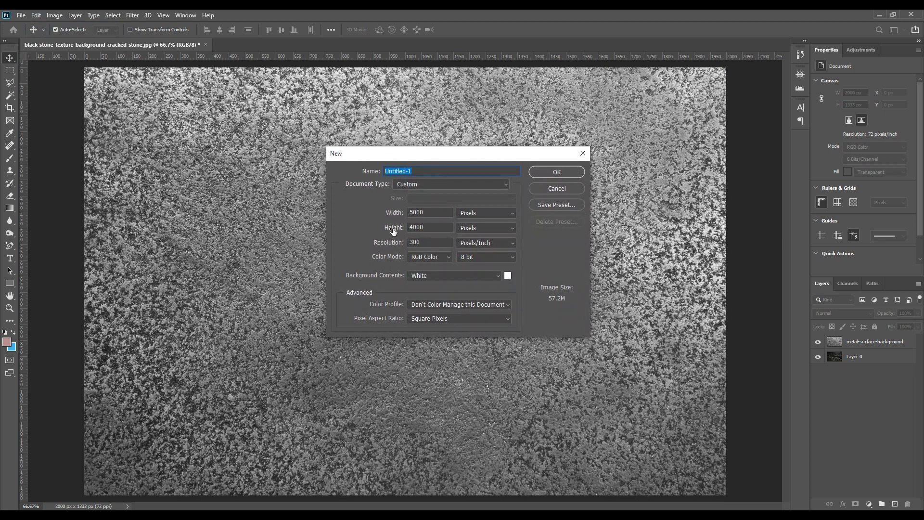
double_click(433, 213)
text(3)
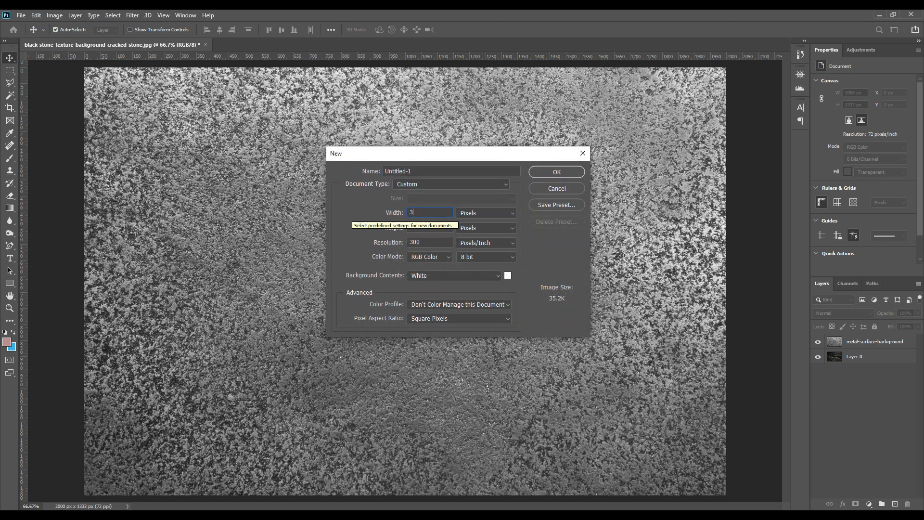
text(840)
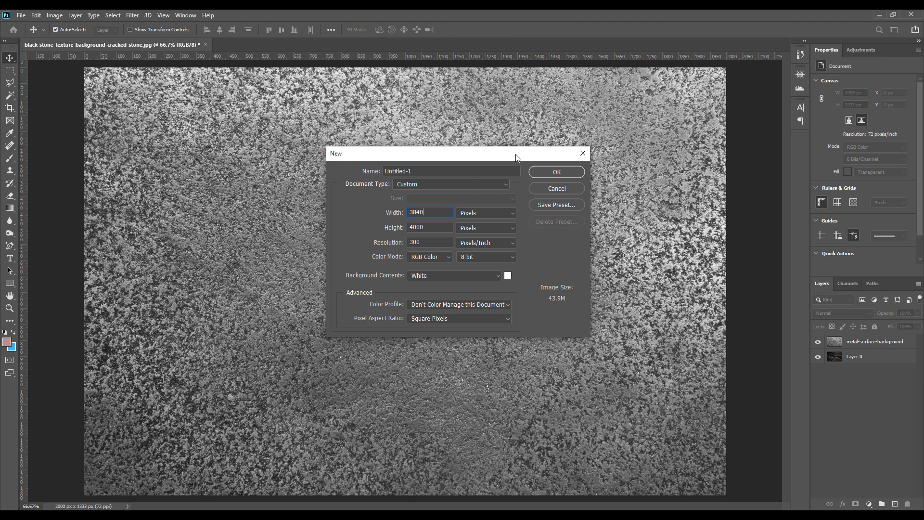
double_click(436, 227)
text(216)
double_click(433, 242)
text(72)
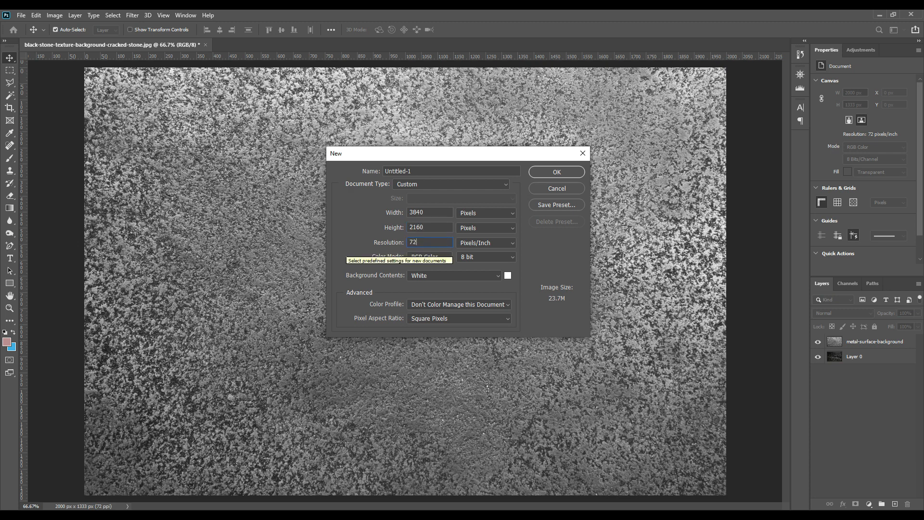
Step: Set the new document's color depth to 16 bit and create it
click(508, 275)
click(791, 214)
click(504, 258)
click(478, 283)
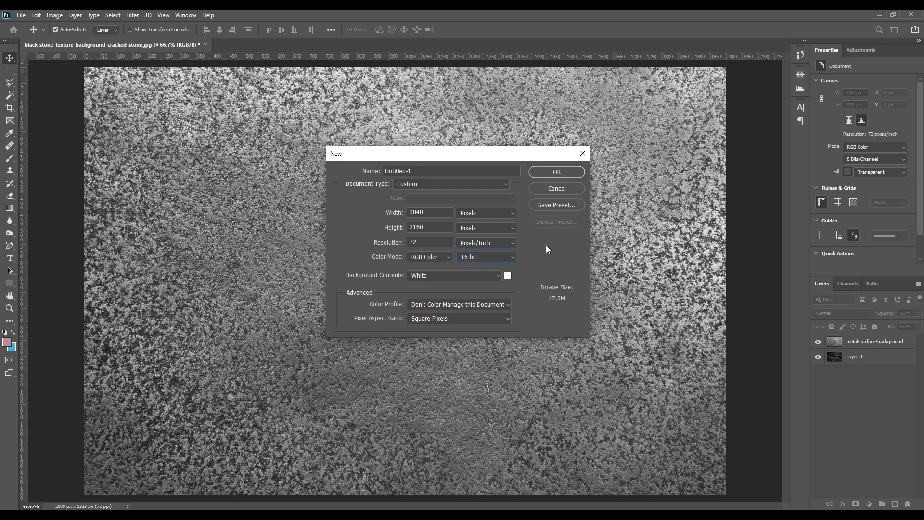
click(556, 171)
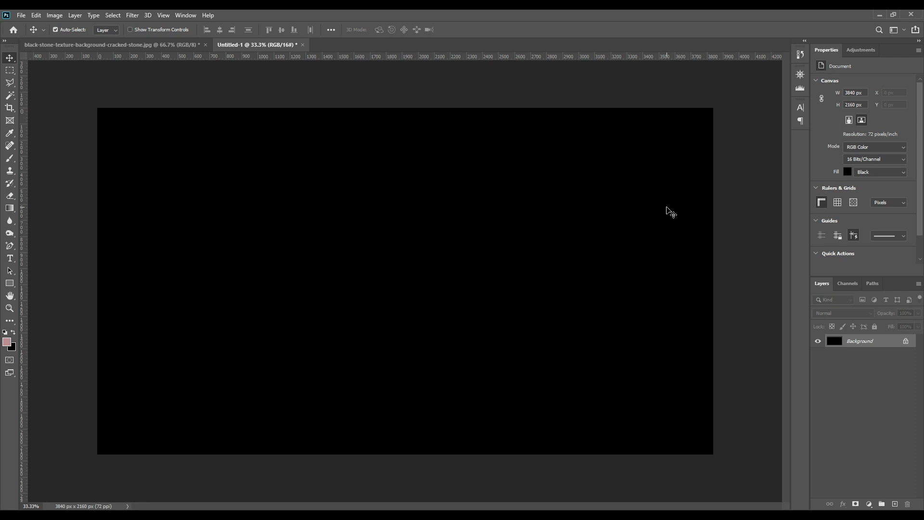
Step: Draw a rectangle shape about 2961 by 1440 px on the canvas and shift it toward the lower-left of the canvas
click(10, 283)
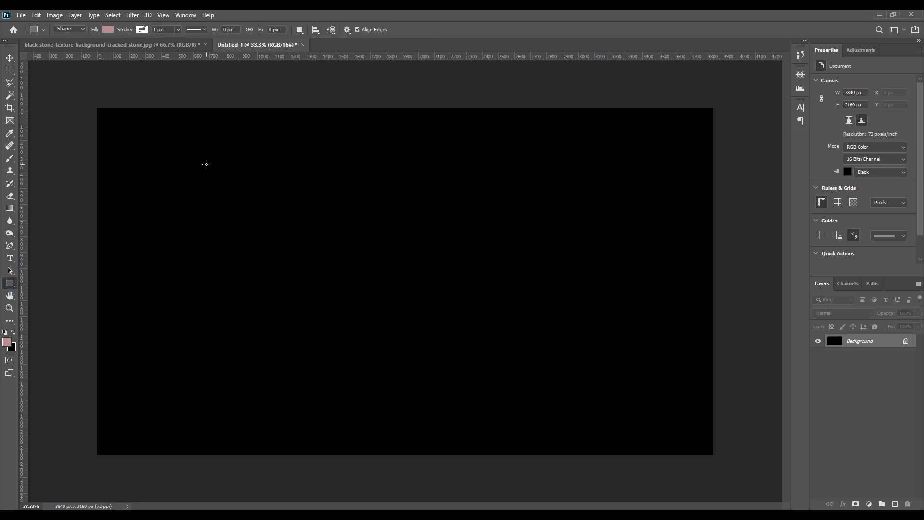
drag(207, 160, 682, 391)
click(9, 58)
drag(490, 263, 438, 279)
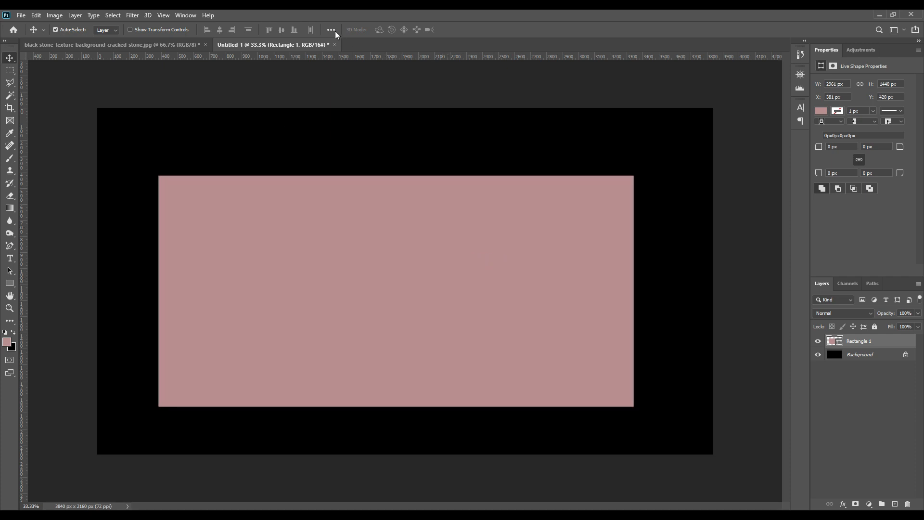
Step: Align the rectangle to the canvas so it is centered horizontally and vertically
click(331, 29)
click(358, 117)
click(359, 132)
click(301, 56)
click(360, 55)
click(458, 285)
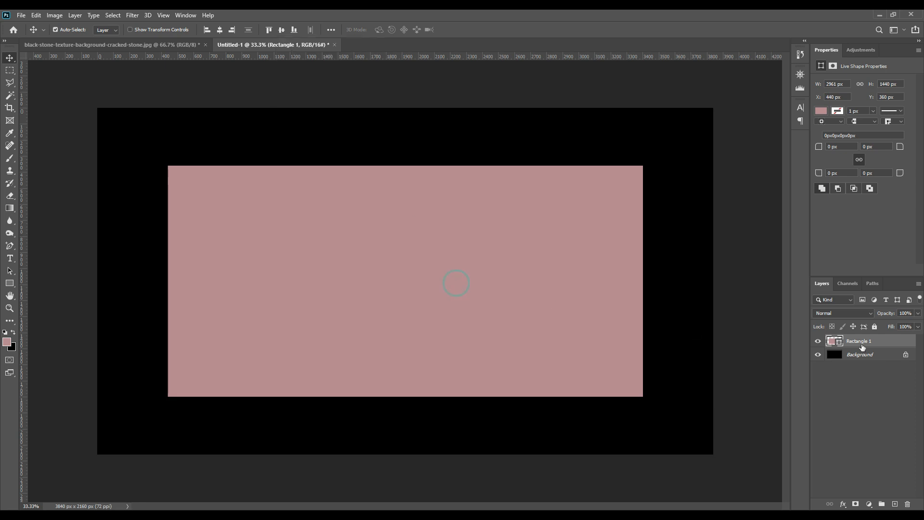
Step: Convert the rectangle layer to a smart object and open its contents for editing
right_click(862, 342)
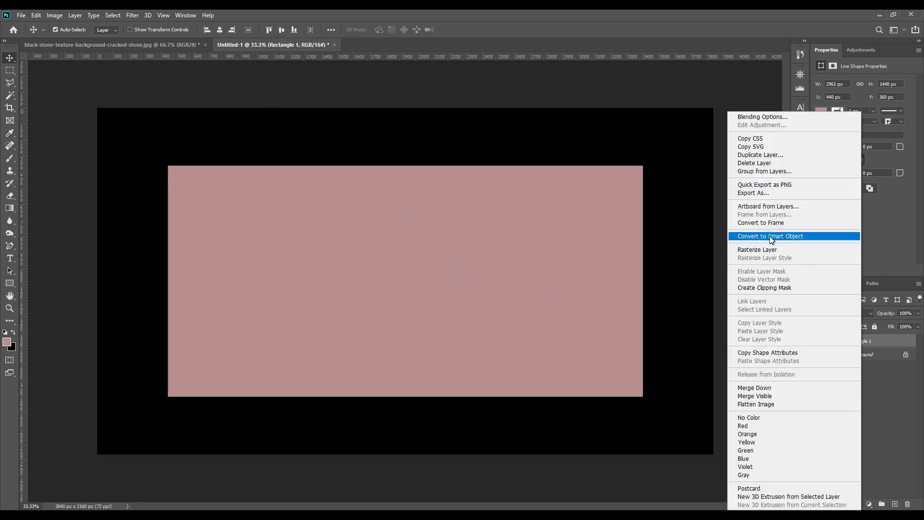
click(770, 235)
double_click(840, 342)
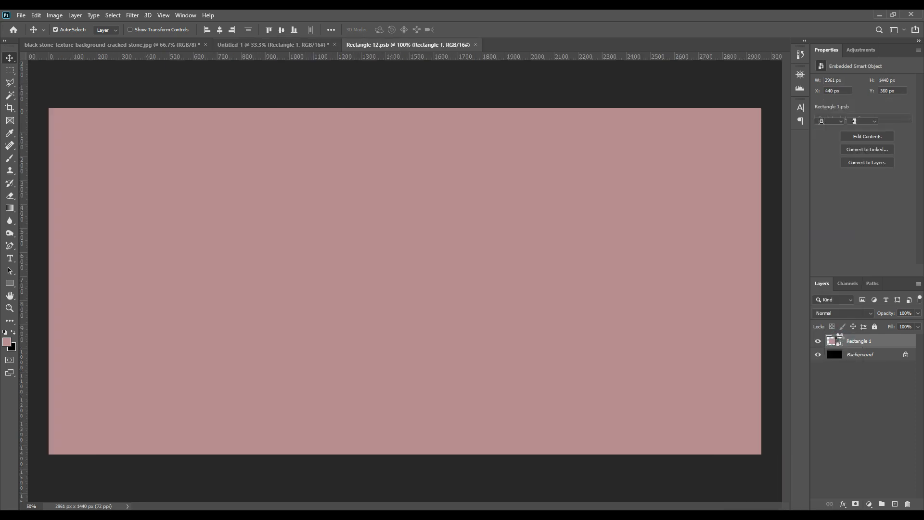
Step: Add a point text layer over the rectangle and set its text color to gray 8a8a8a
click(10, 259)
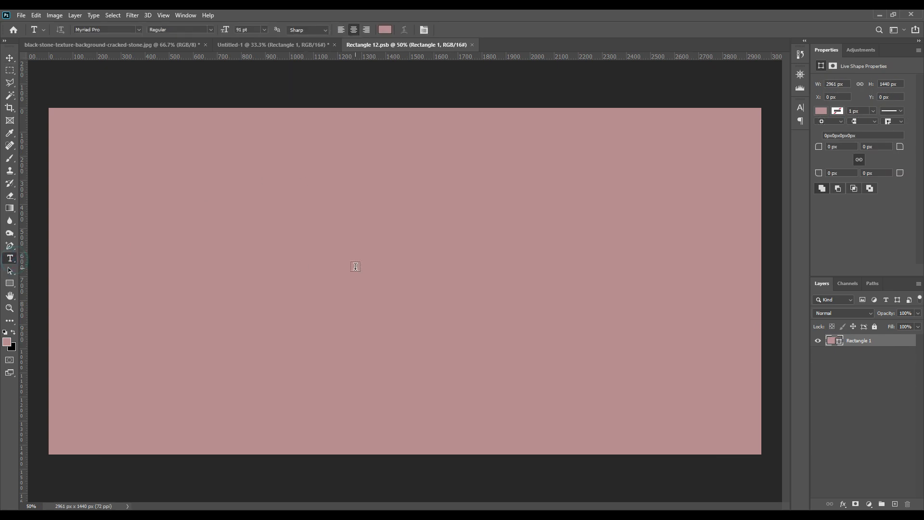
click(274, 253)
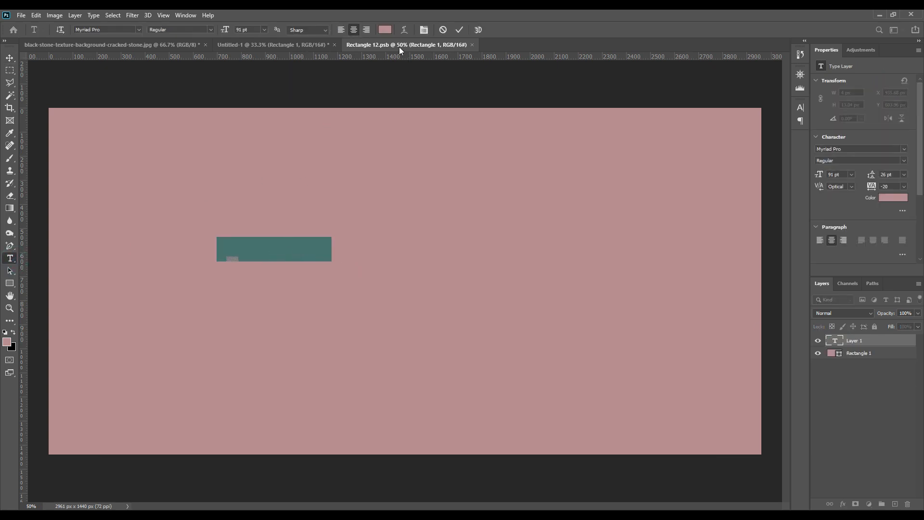
click(385, 29)
drag(605, 271, 566, 274)
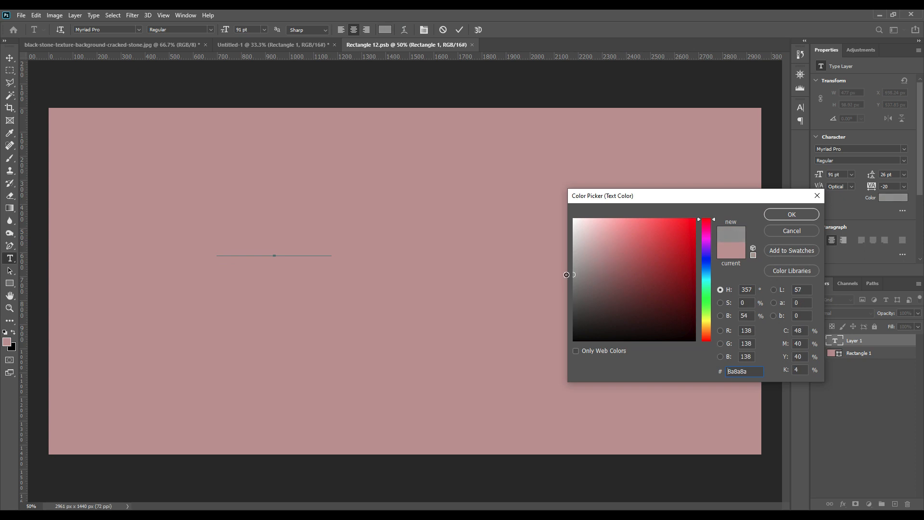
click(778, 215)
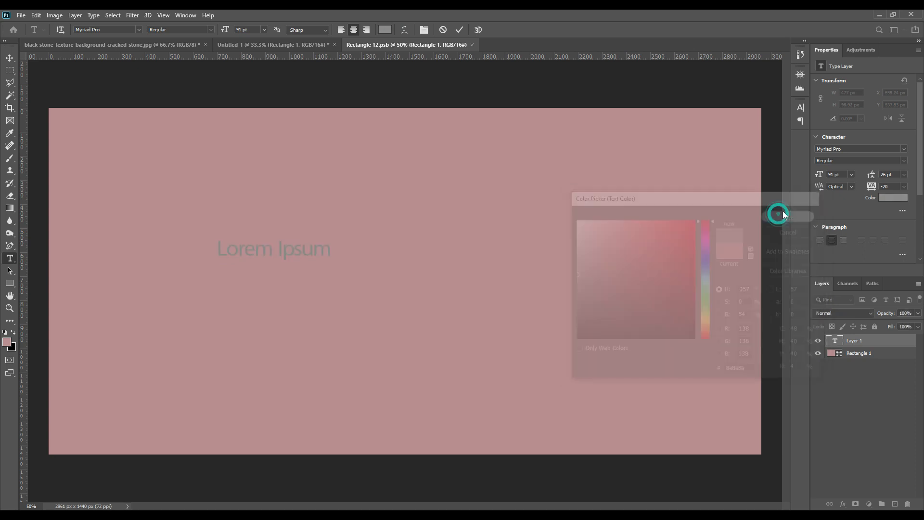
Step: Hide the Rectangle 1 layer and replace the placeholder text with GOLD
click(818, 353)
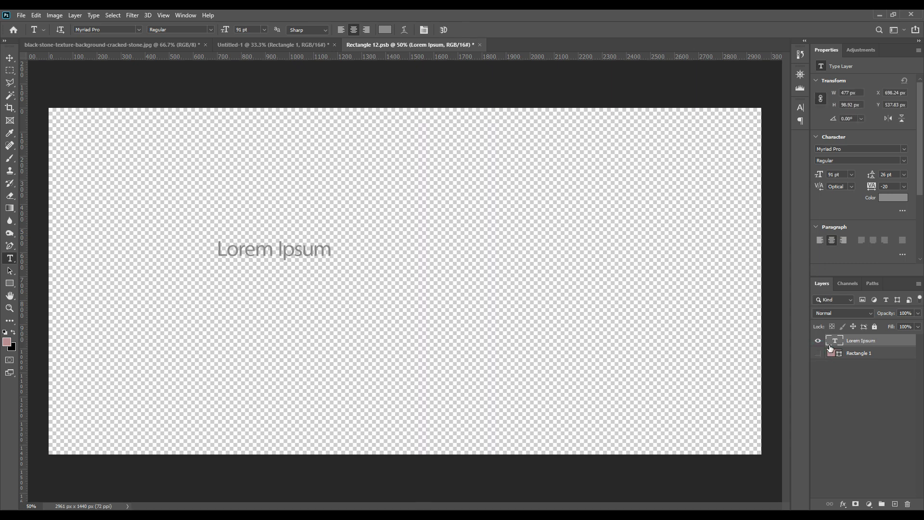
click(295, 250)
double_click(297, 250)
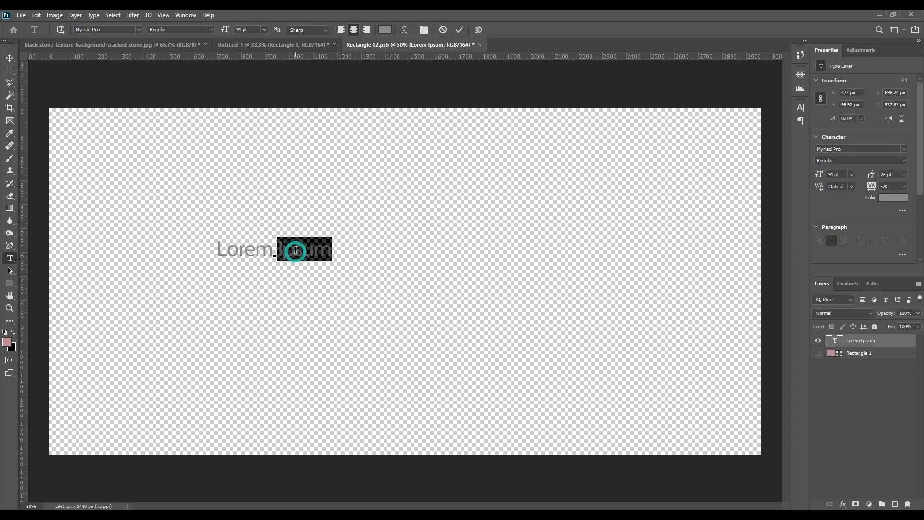
triple_click(291, 255)
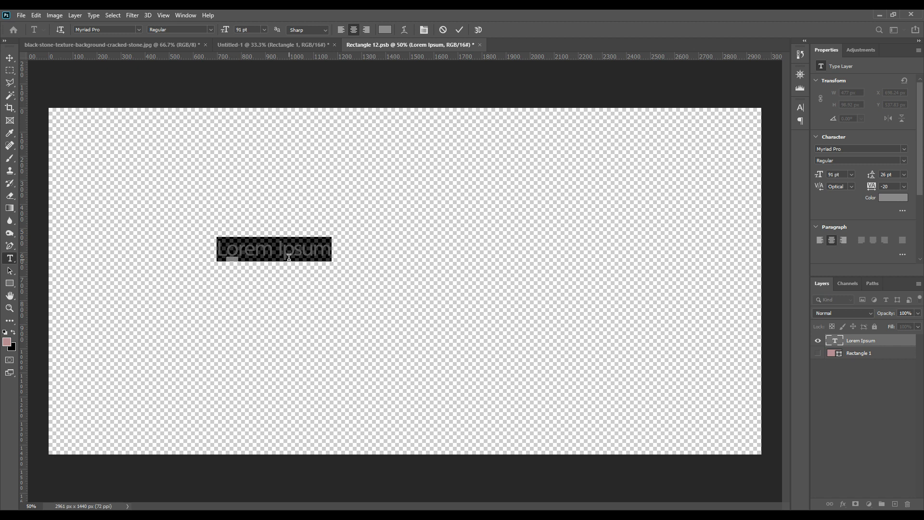
text(GOLD)
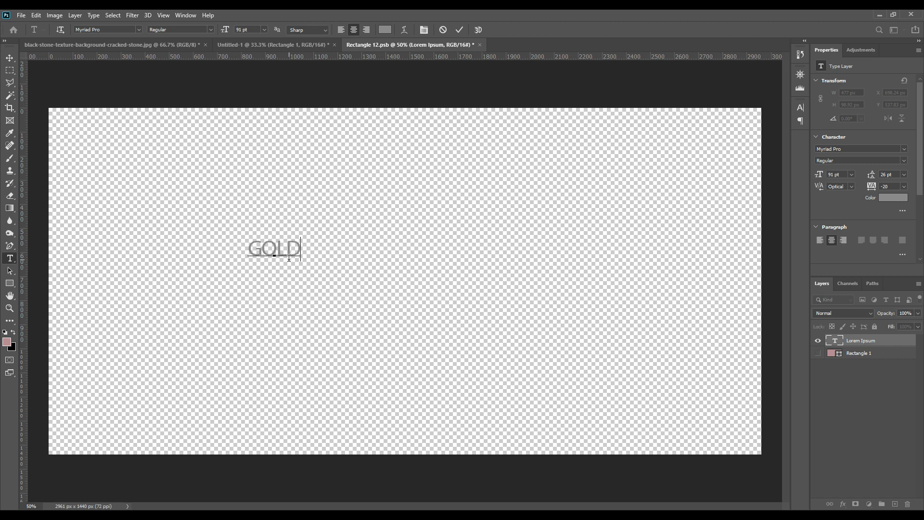
click(459, 31)
Step: Scale the GOLD text up to about 2820 by 1271 px so it nearly fills the canvas
key(ctrl+t)
drag(302, 265, 704, 390)
drag(250, 238, 63, 177)
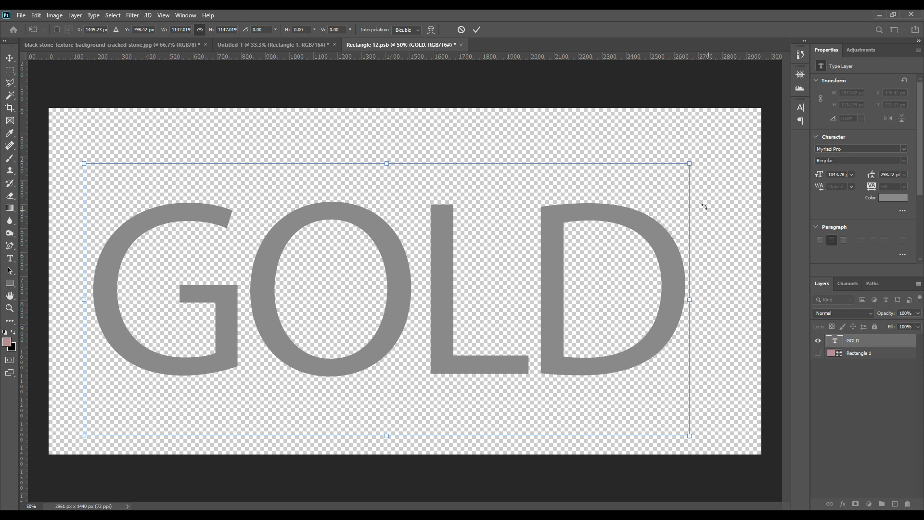
drag(691, 164, 751, 136)
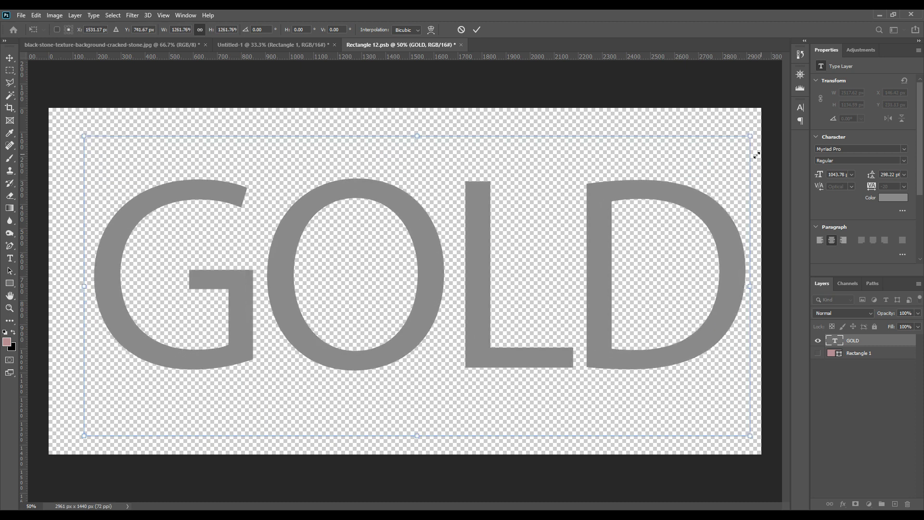
drag(85, 137, 72, 130)
click(478, 29)
Step: Change the GOLD text's font to Bauhaus 93 and center the text on the canvas
click(799, 107)
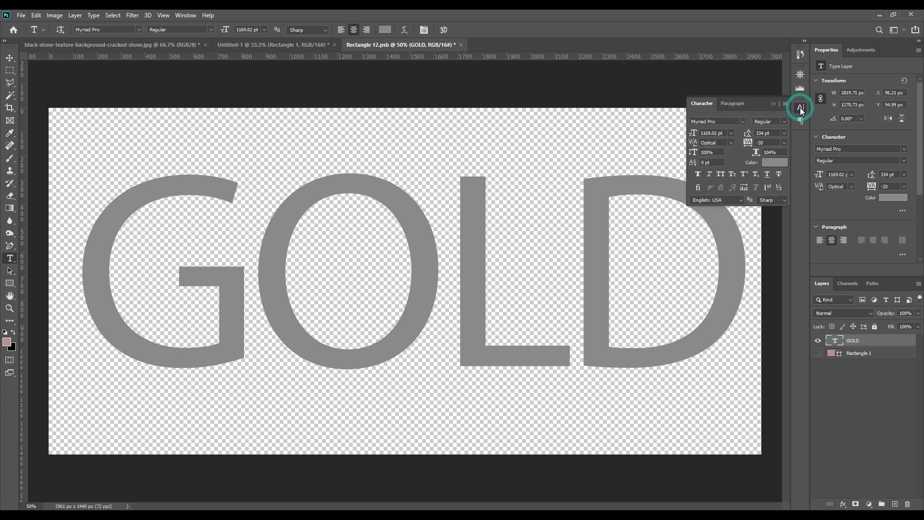
click(743, 122)
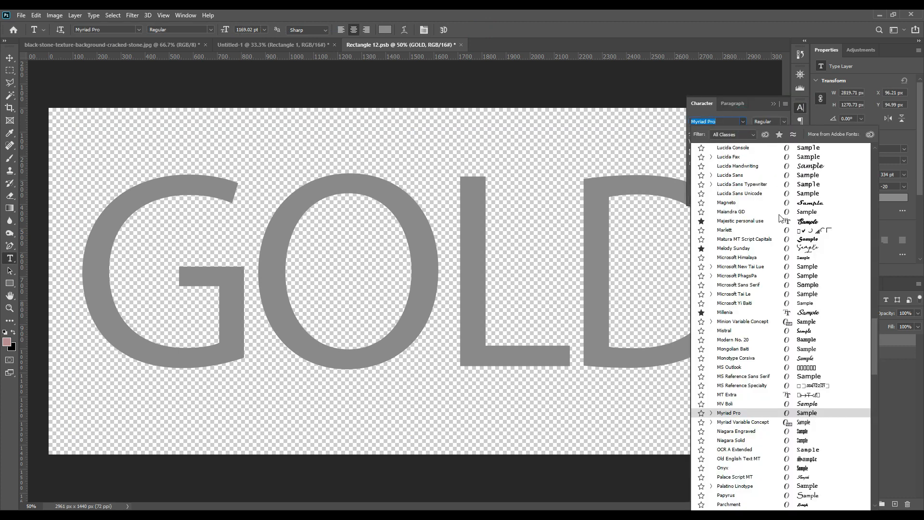
scroll(834, 295, up, 15)
click(834, 291)
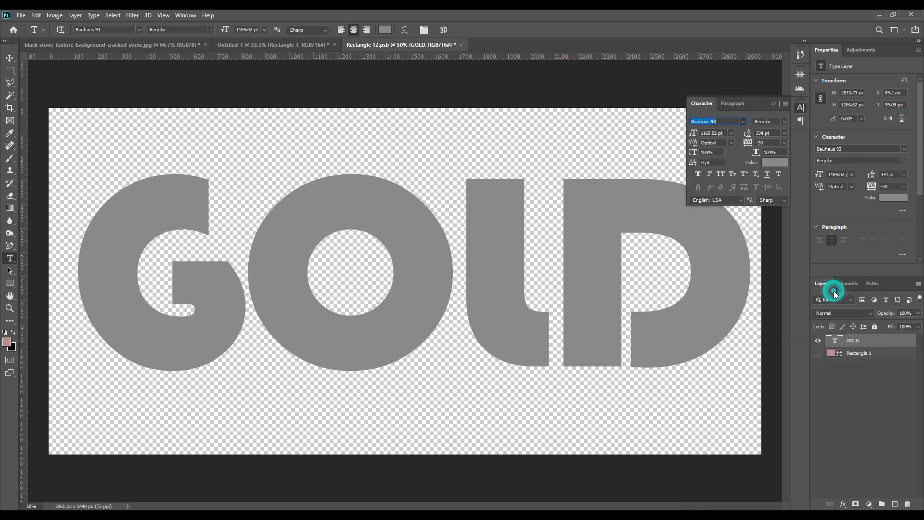
click(774, 103)
click(9, 58)
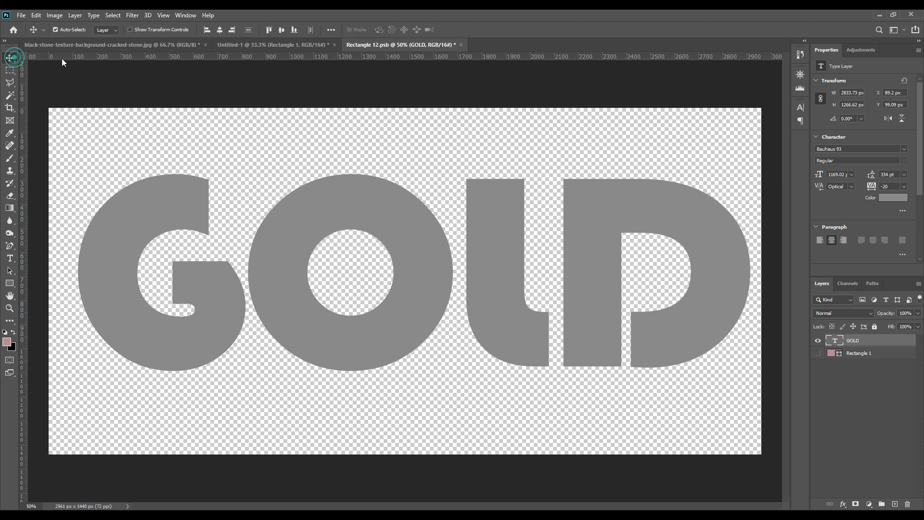
click(220, 30)
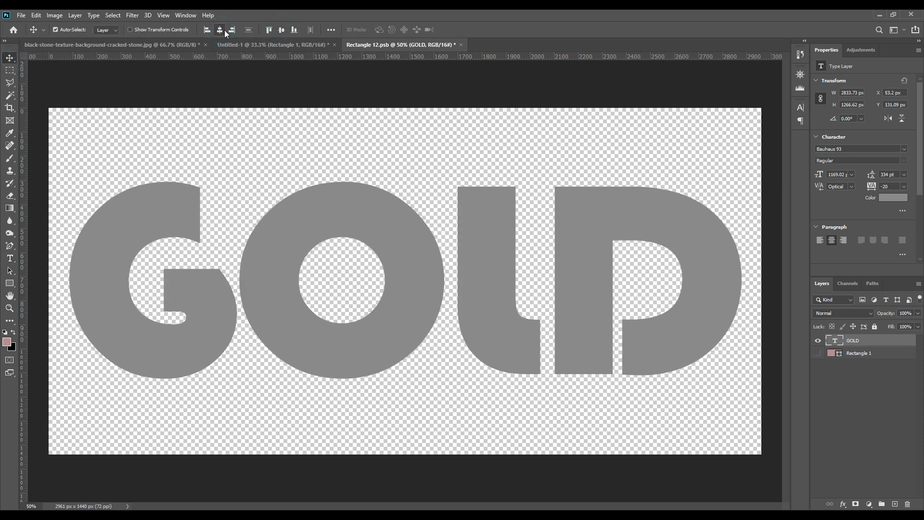
Step: Save the smart object's contents and return to the Untitled-1 document
click(22, 16)
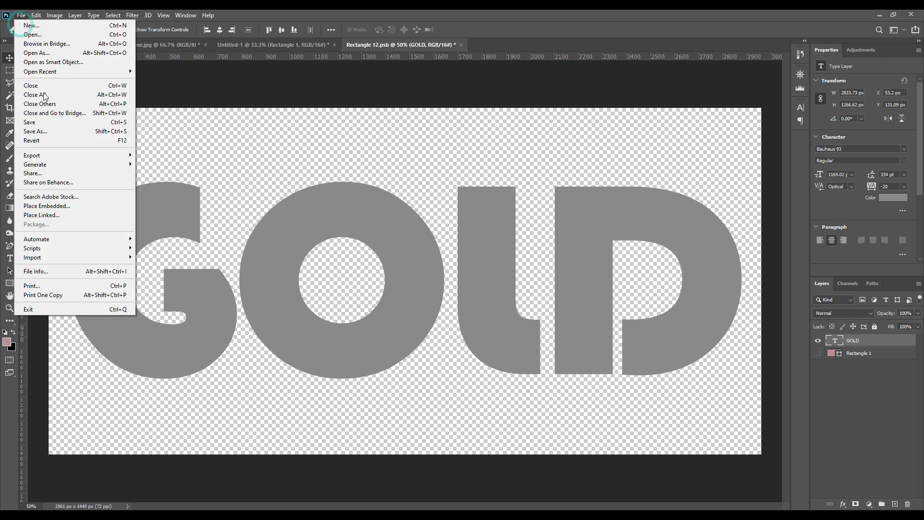
click(38, 123)
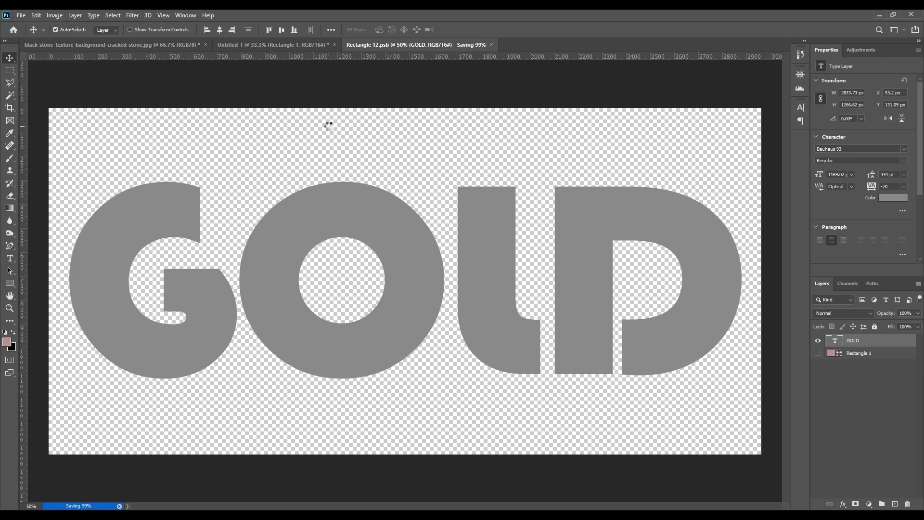
click(294, 42)
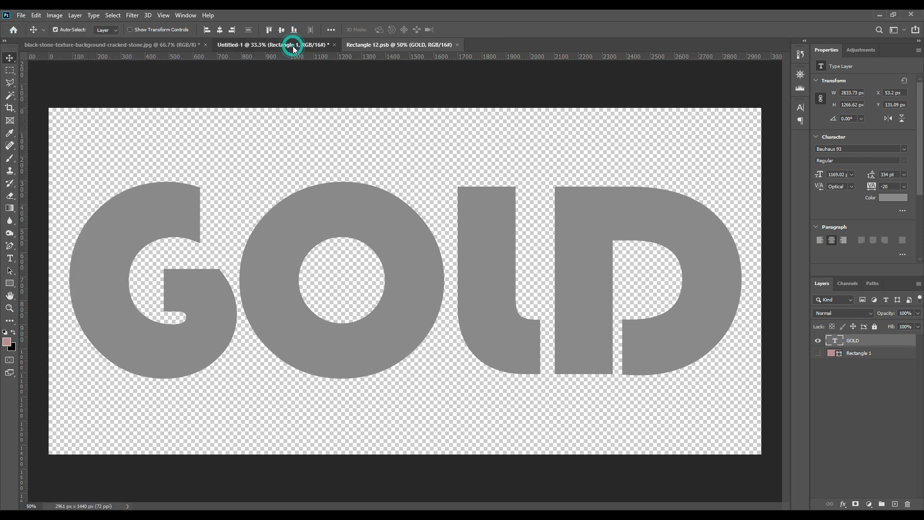
Step: Add Bevel & Emboss to the GOLD smart object, resetting it to defaults, with size 11 px and depth 700%
click(842, 504)
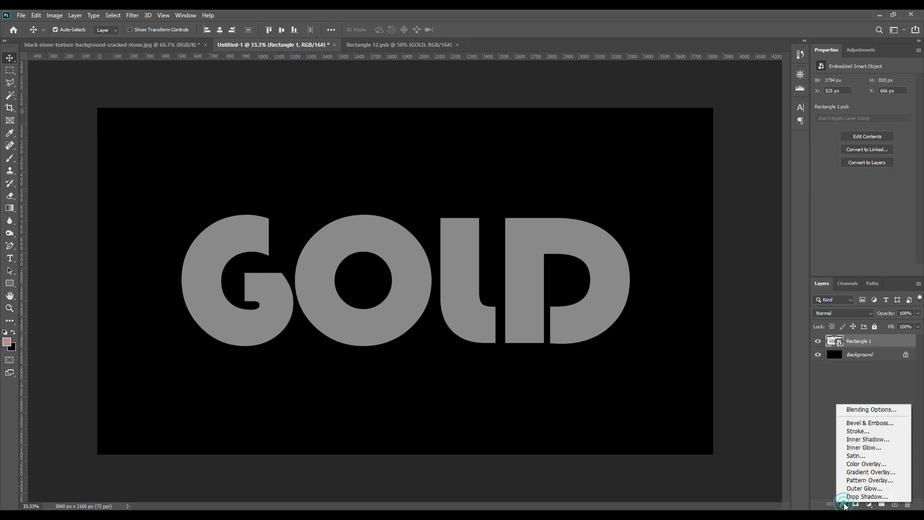
click(866, 423)
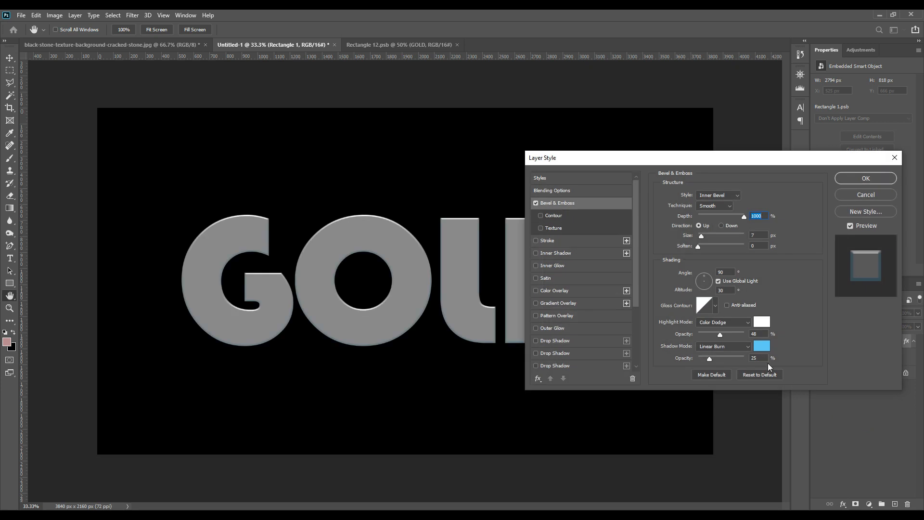
click(753, 374)
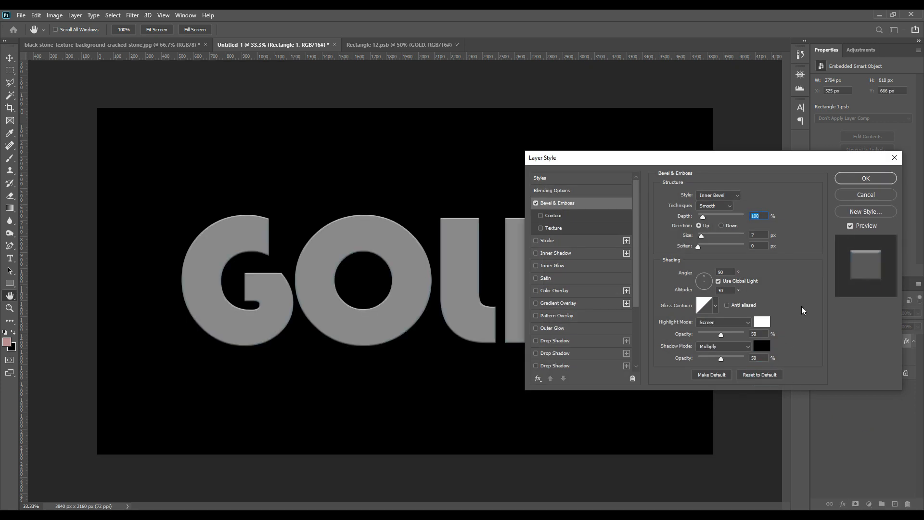
click(759, 235)
text(11)
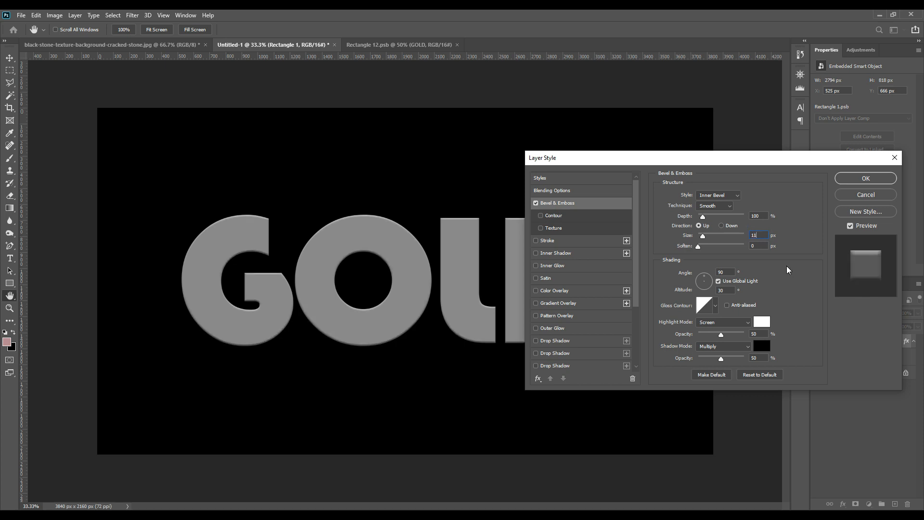
click(757, 215)
text(700)
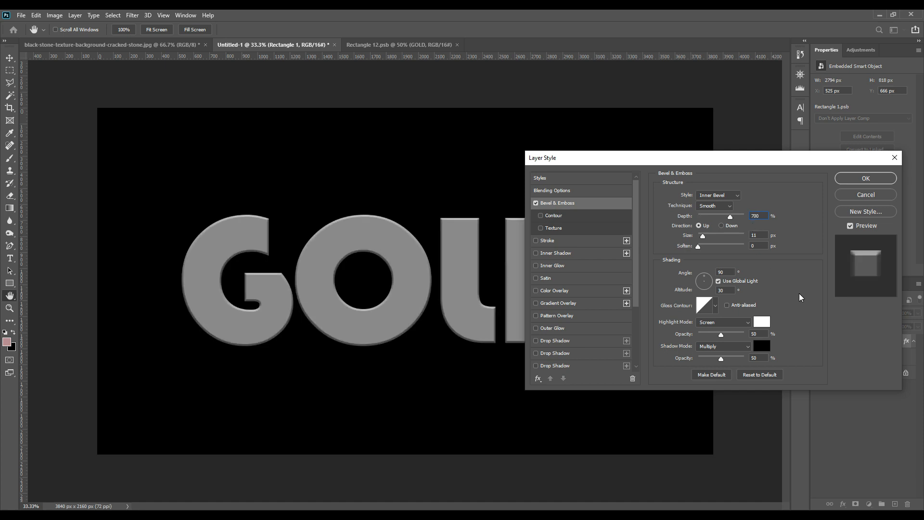
Step: Accept the Bevel & Emboss settings and place the GOLD smart object layer in a new group
key(ctrl+plus)
key(ctrl+plus)
key(ctrl+plus)
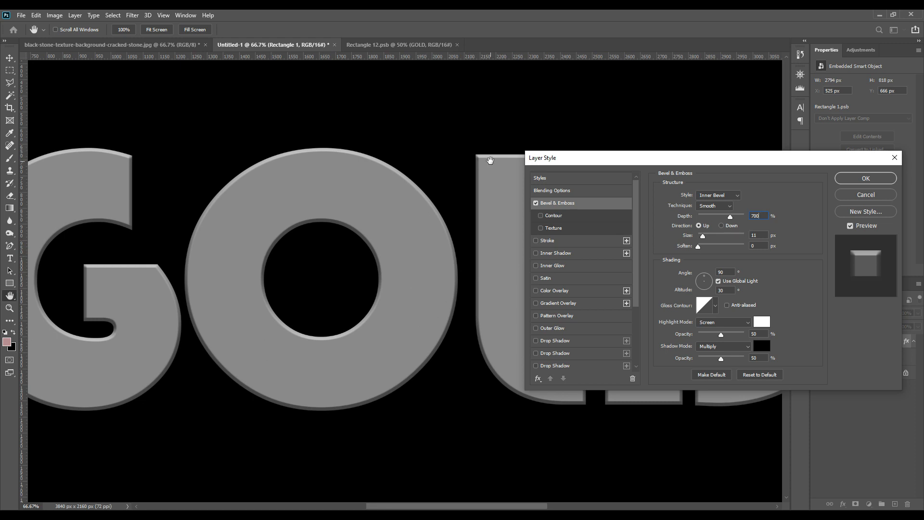
click(847, 180)
drag(863, 349, 882, 504)
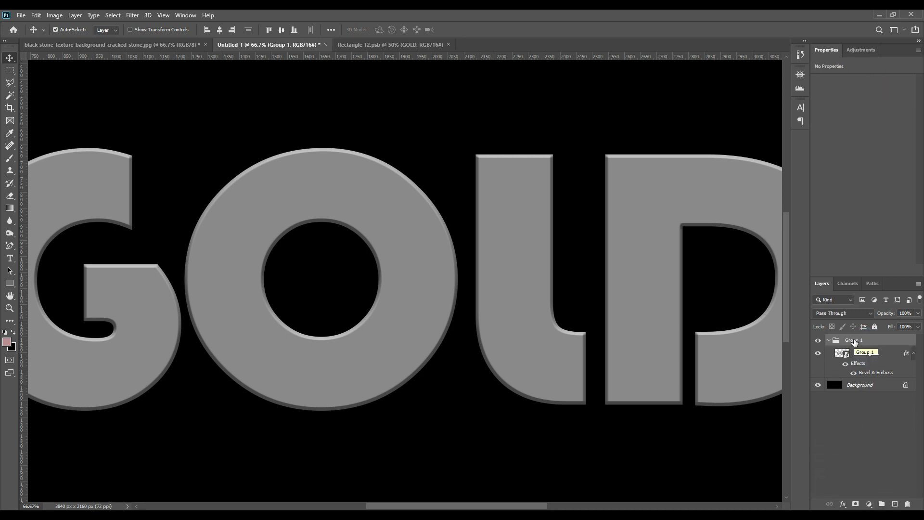
Step: Rename the smart object layer inside the group as gOLD
click(875, 354)
double_click(874, 355)
text(GO)
key(Return)
key(ctrl+0)
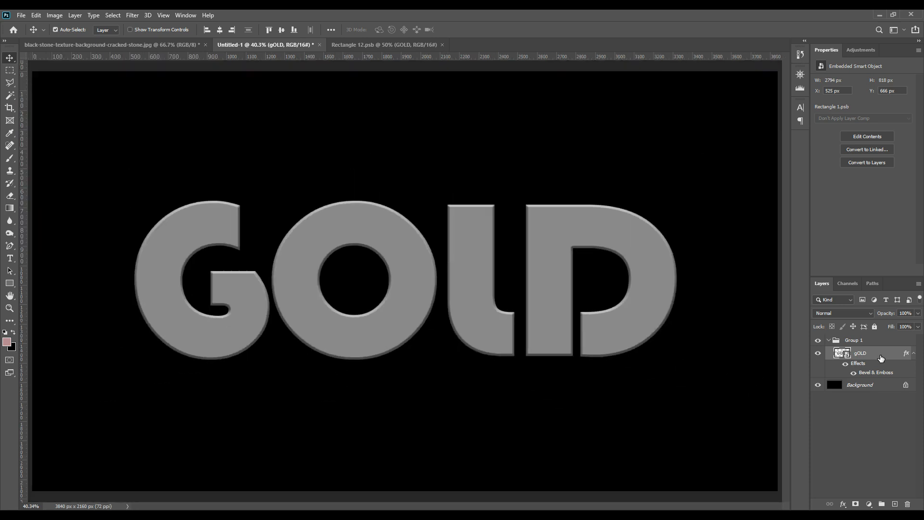
Step: Add a new layer above Group 1 and fill it with a vertical linear gradient, black at the bottom to white at the top
click(895, 504)
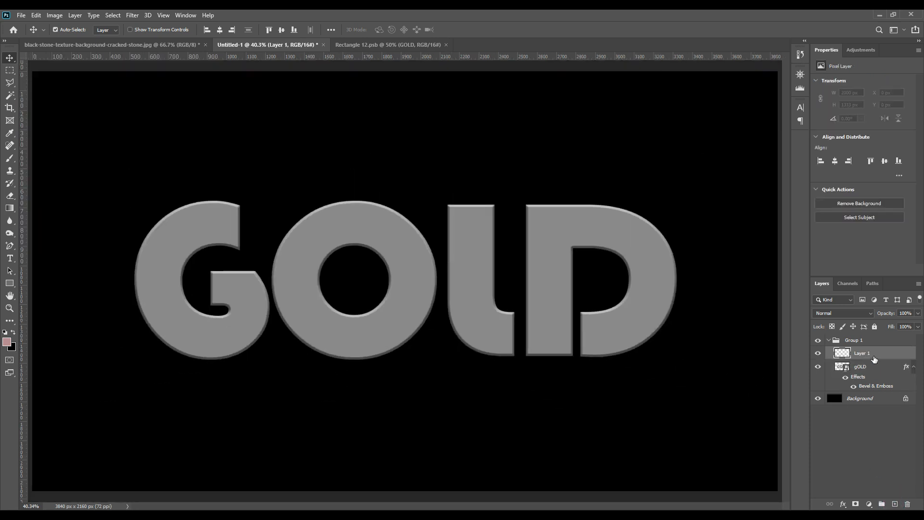
drag(879, 352, 880, 337)
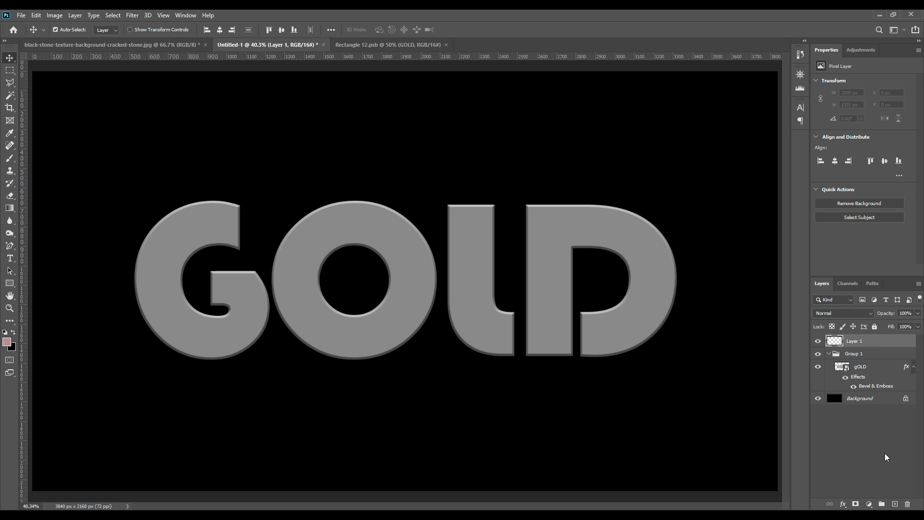
key(g)
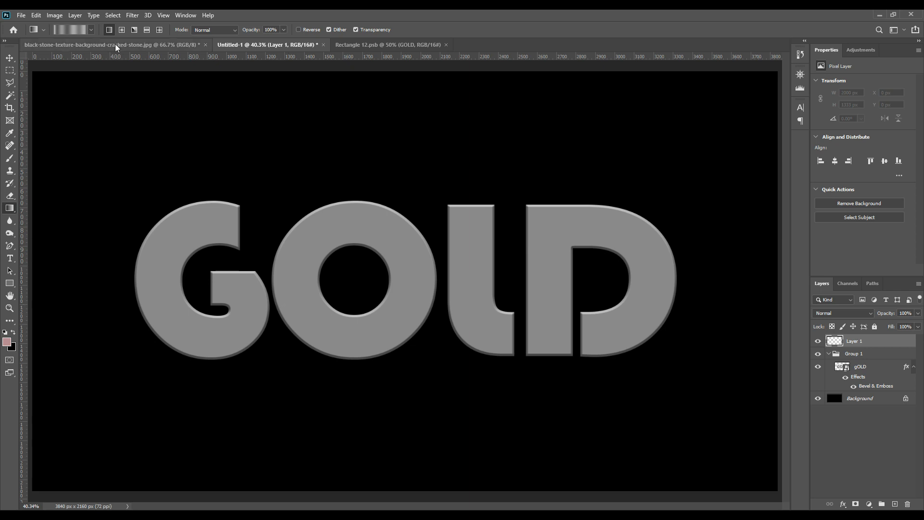
click(90, 30)
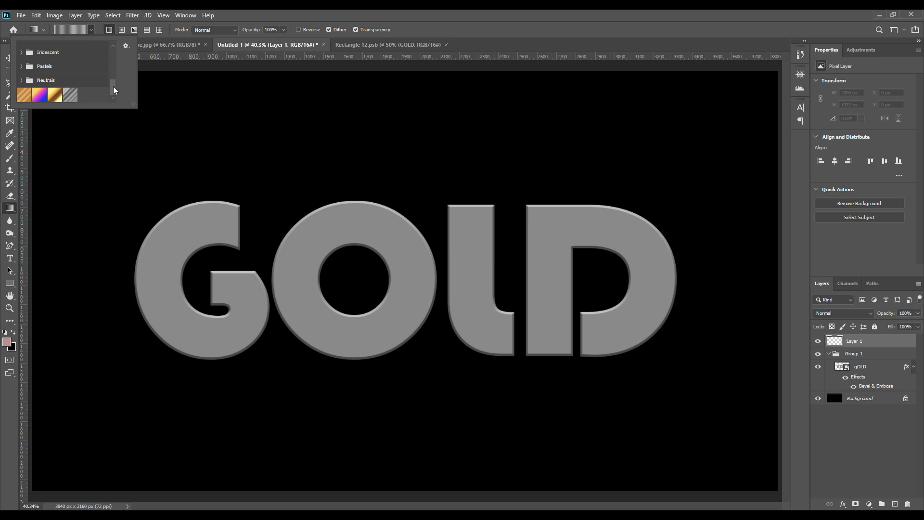
scroll(113, 82, up, 10)
click(29, 50)
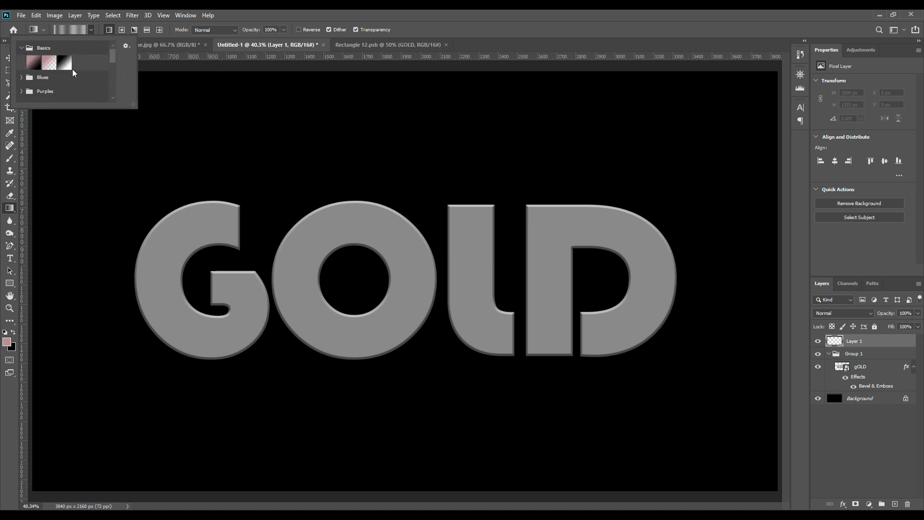
click(64, 62)
click(422, 463)
drag(418, 466, 412, 269)
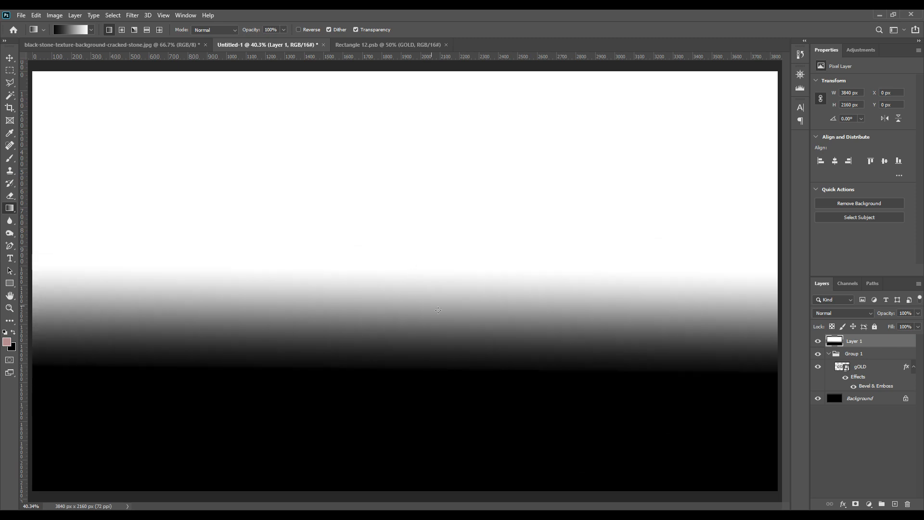
Step: Clip the gradient layer to Group 1 and set it to Overlay blending with 60% fill
right_click(893, 340)
click(808, 288)
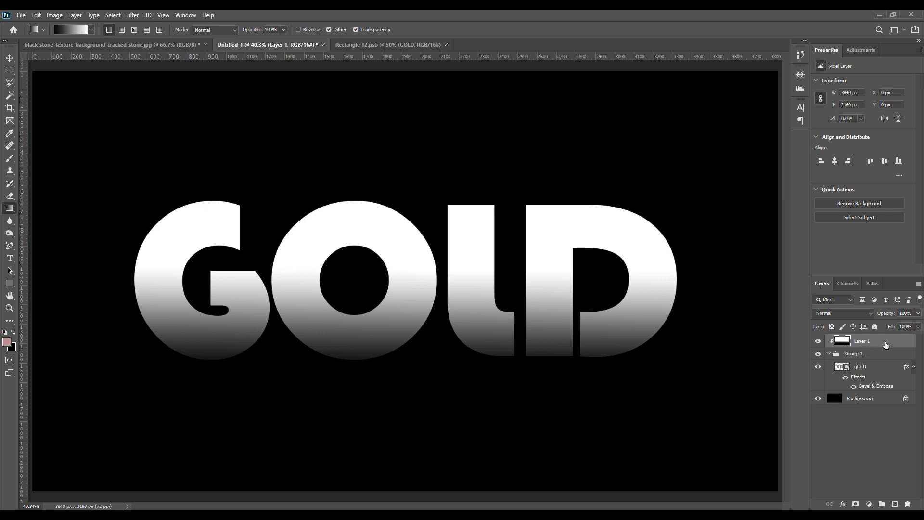
click(847, 313)
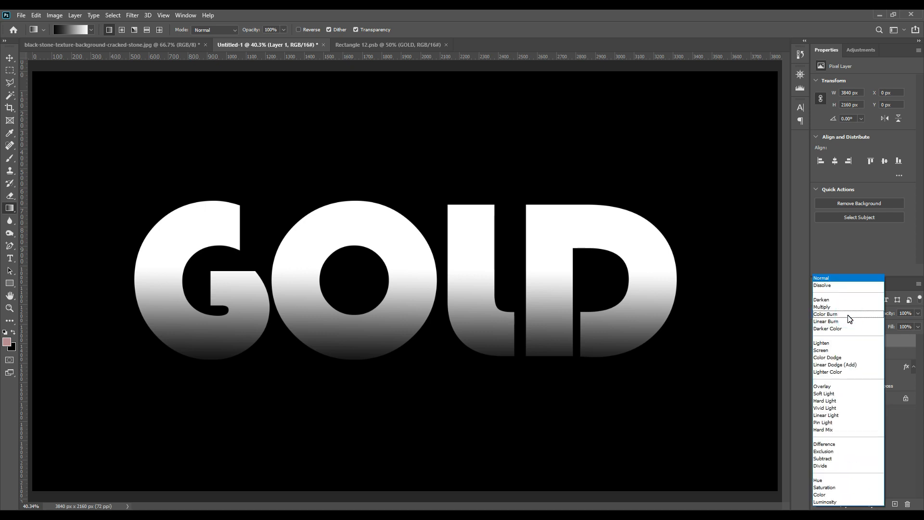
click(823, 386)
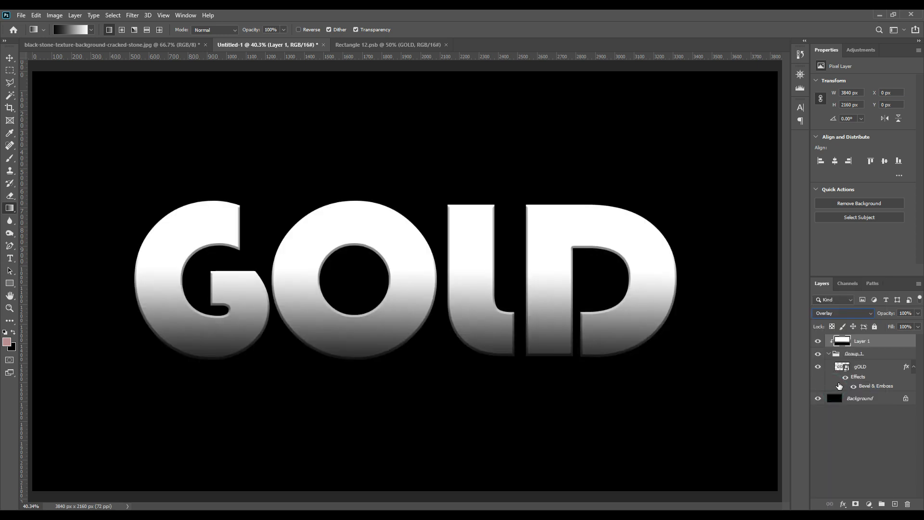
click(911, 327)
text(60)
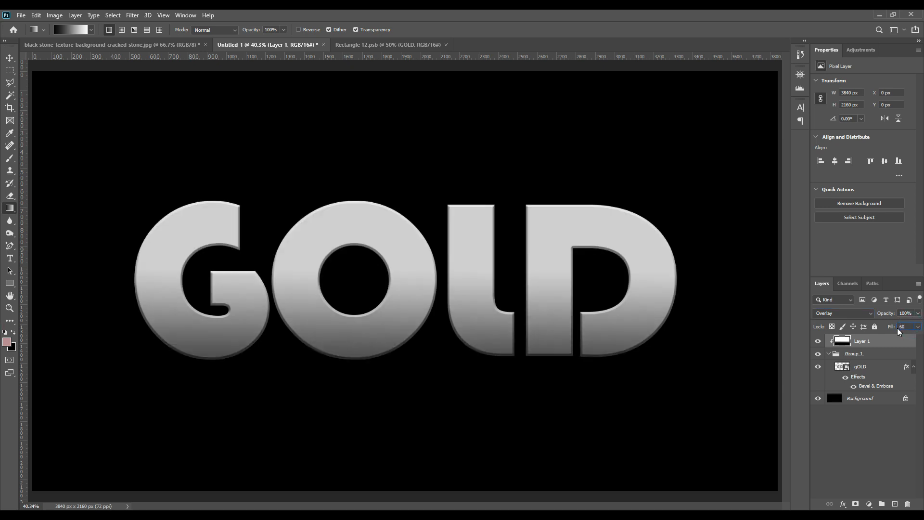
click(876, 436)
Step: Add a Gradient Map adjustment layer above Layer 1 and clip it to the group
click(861, 338)
click(869, 504)
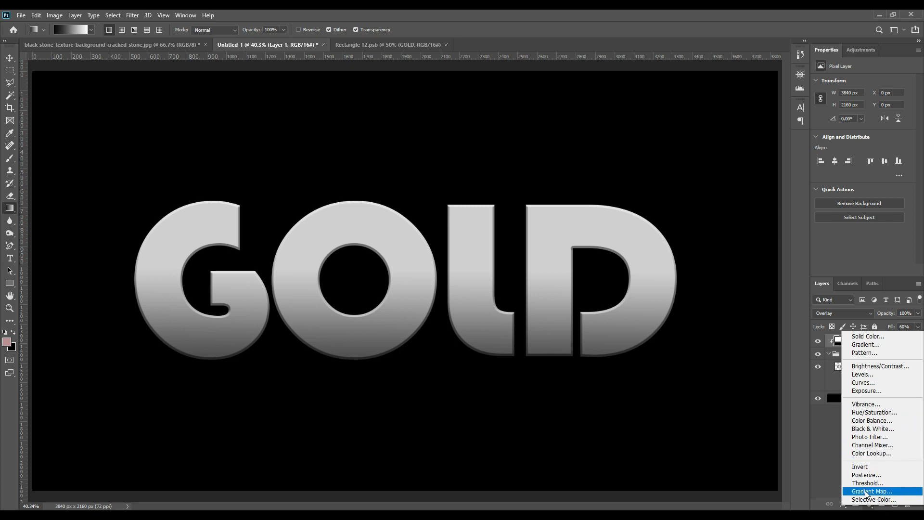
click(878, 491)
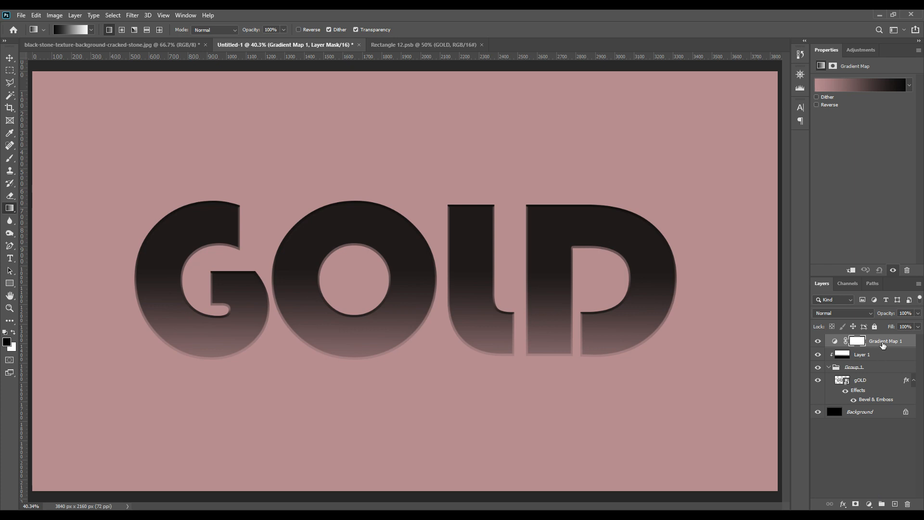
right_click(899, 341)
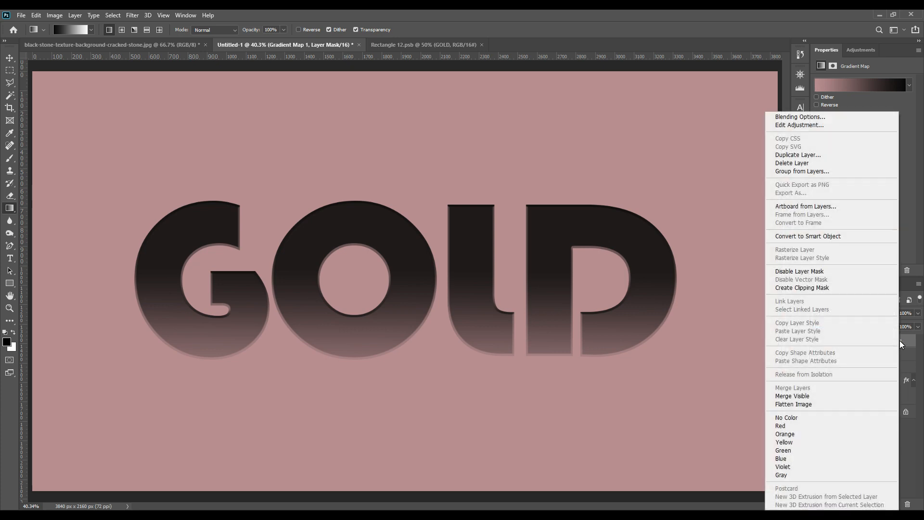
click(810, 288)
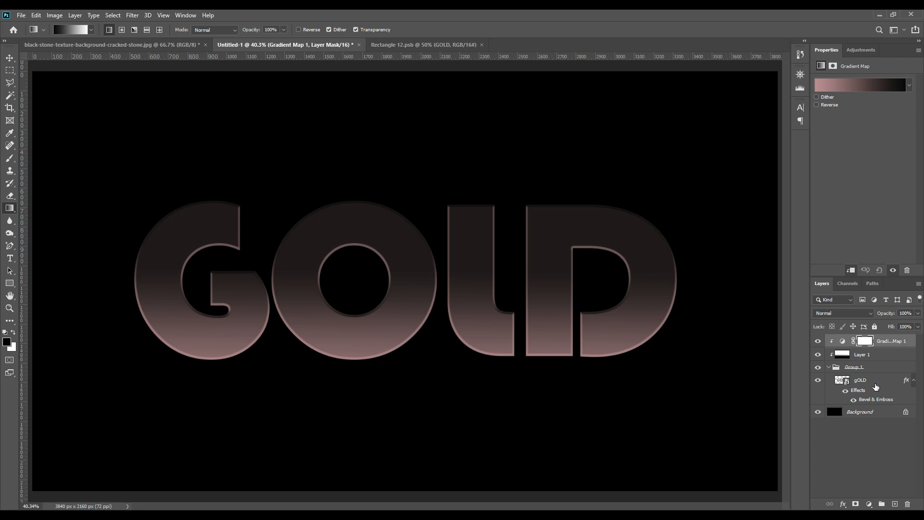
Step: Set the gradient map's starting color stop at 0% to fcf2b1
click(855, 86)
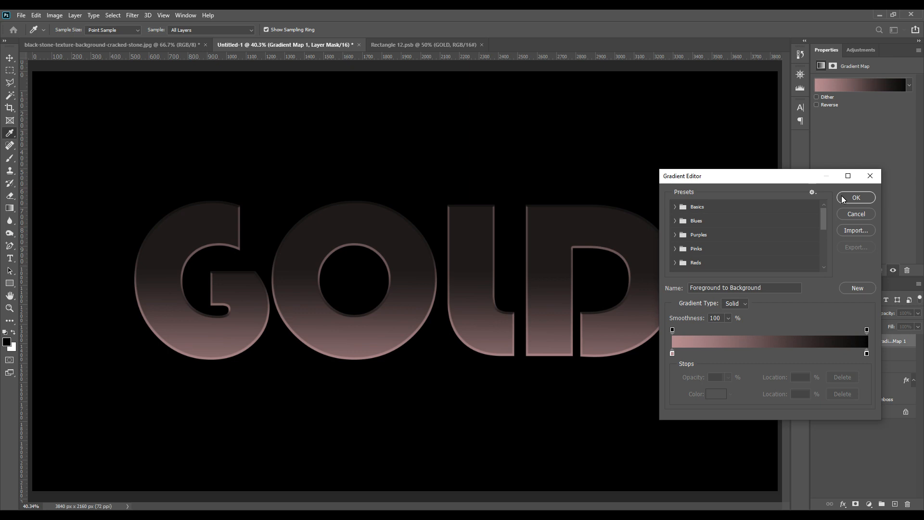
click(672, 354)
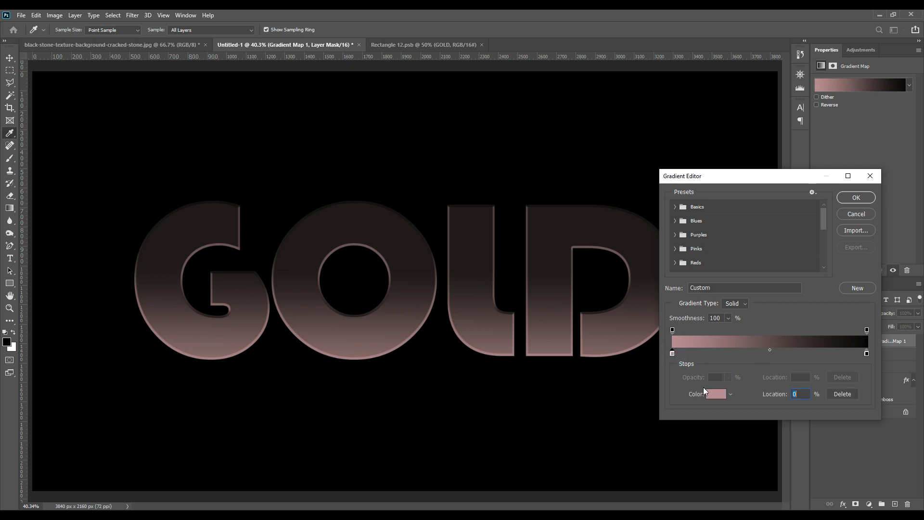
click(714, 395)
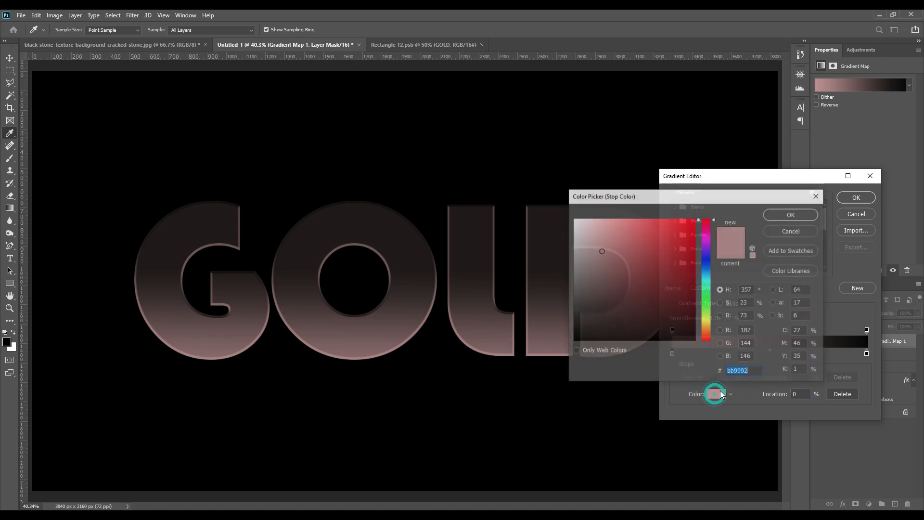
text(fc)
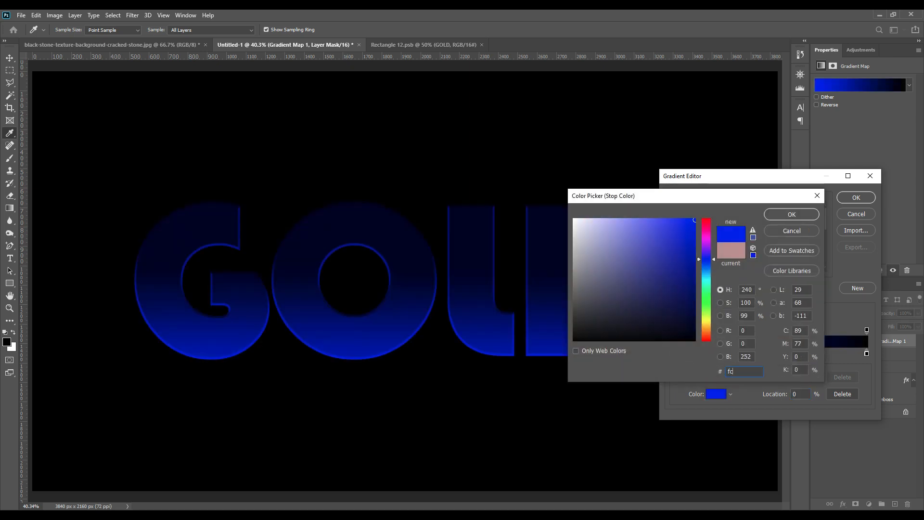
text(f2)
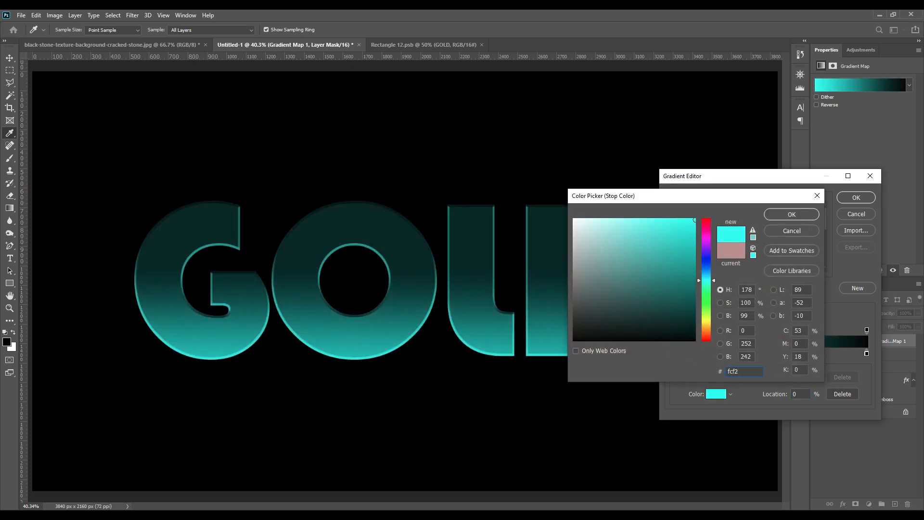
text(b1)
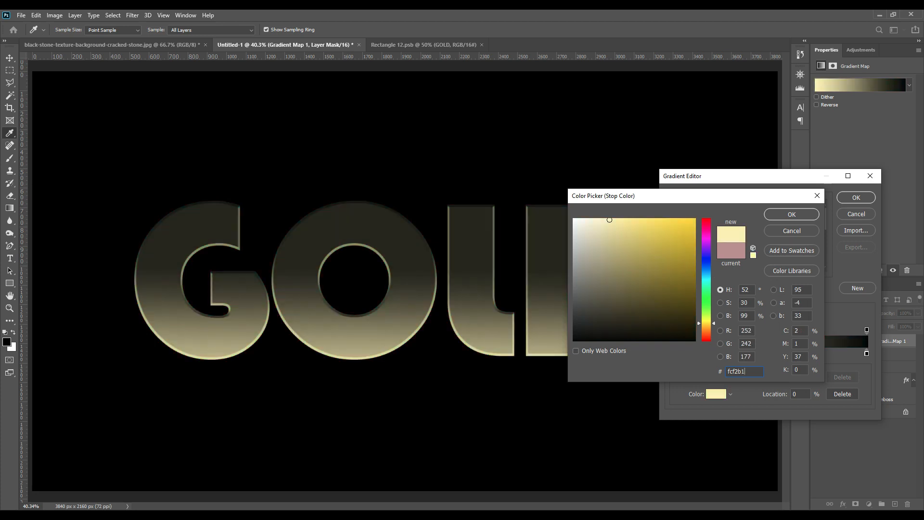
click(804, 218)
Step: Add a second color stop to the gradient map with color f0e68b at location 8%
click(799, 392)
click(708, 352)
click(716, 393)
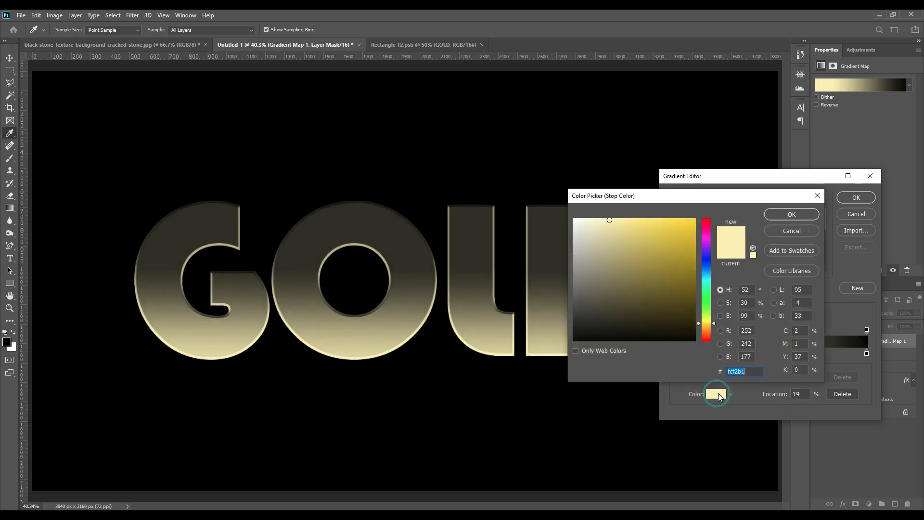
text(f)
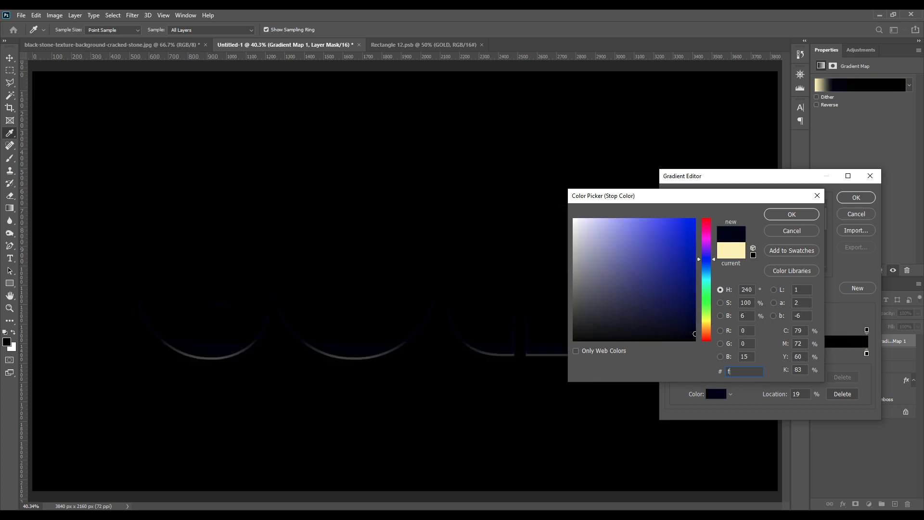
text(e)
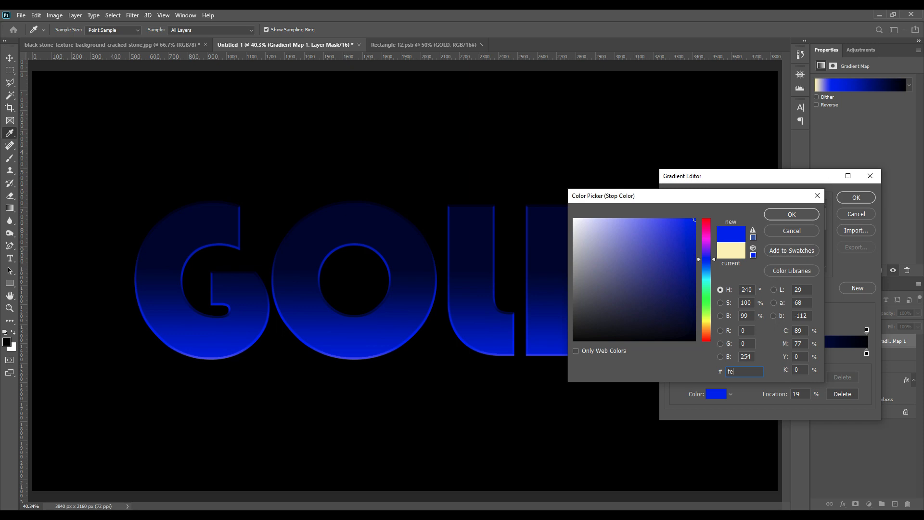
key(BackSpace)
text(0e)
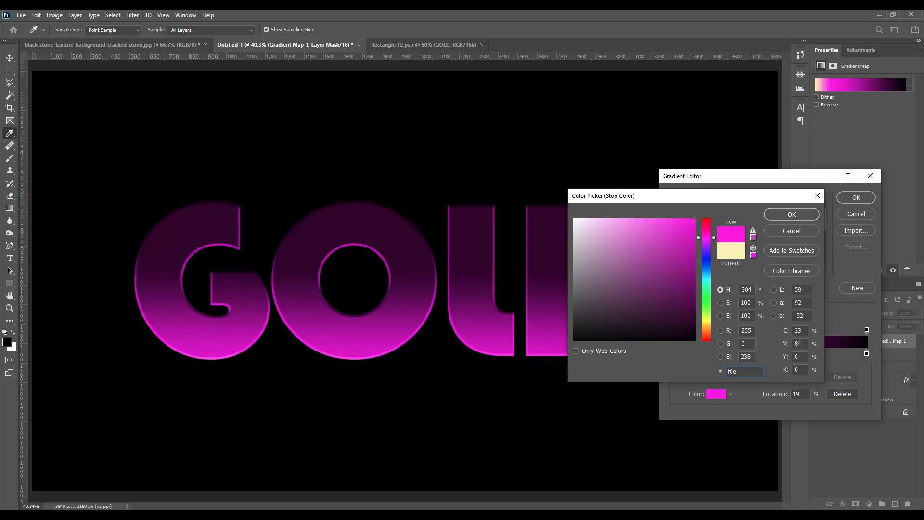
text(6)
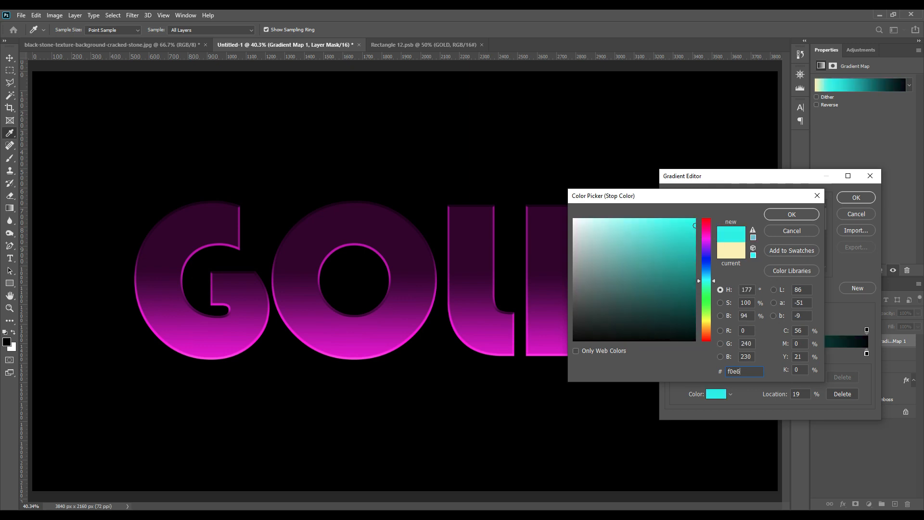
text(8b)
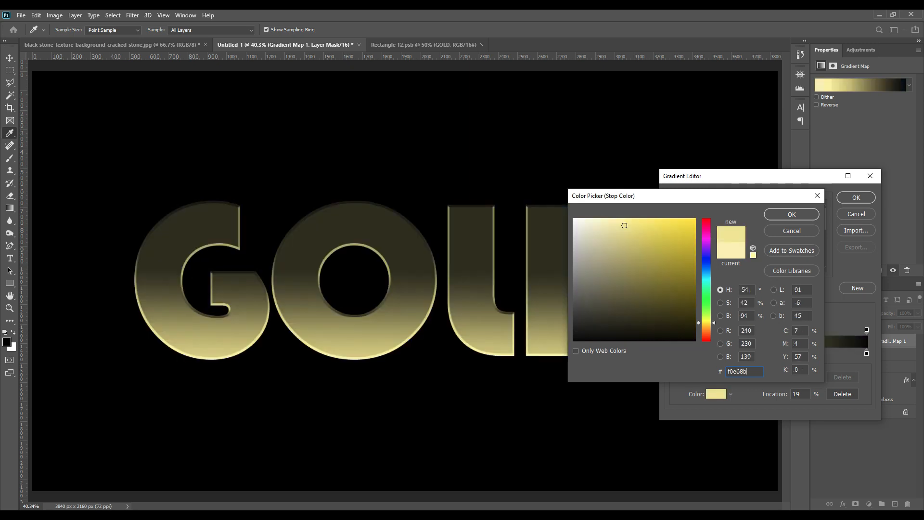
click(791, 215)
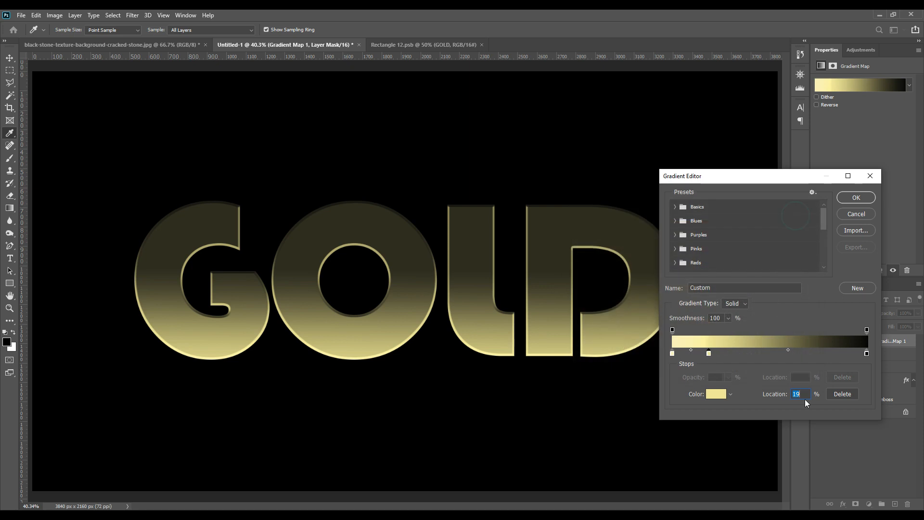
text(8)
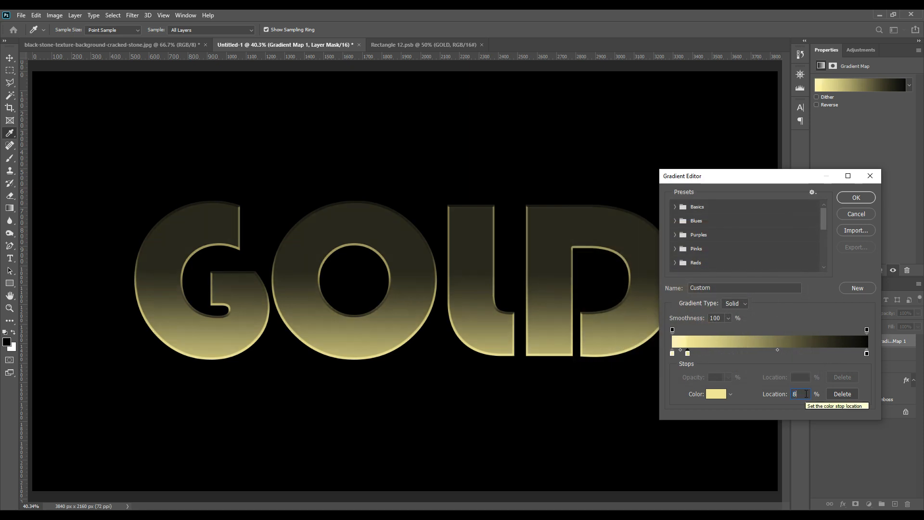
Step: Add a third color stop to the gradient map with color d4a031 at location 28%
click(718, 354)
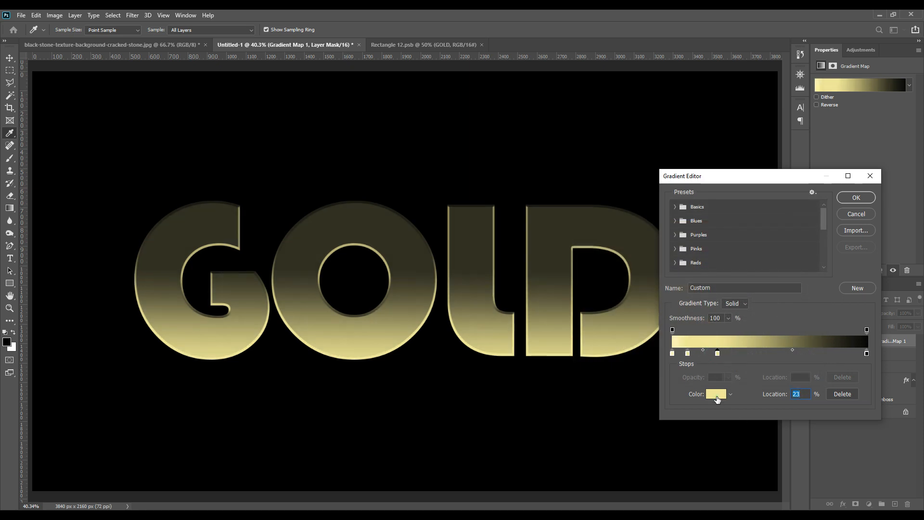
click(715, 394)
text(d4)
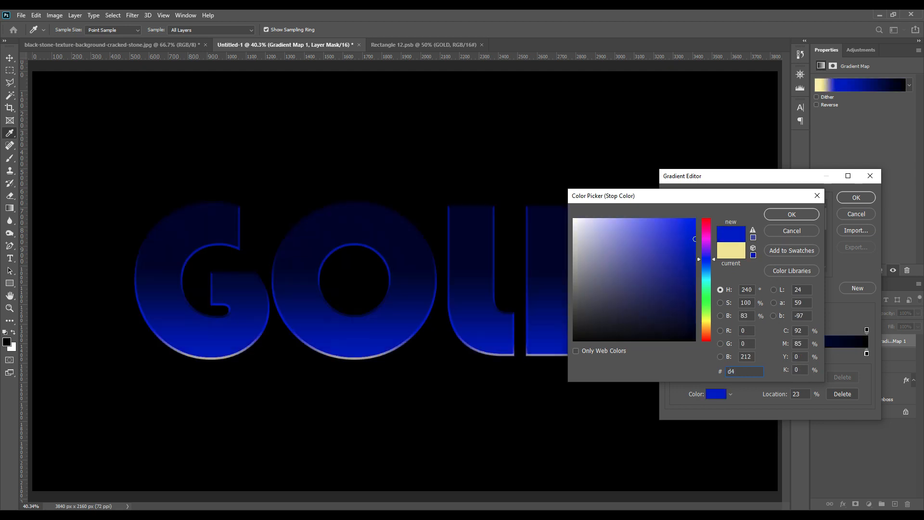
text(a031)
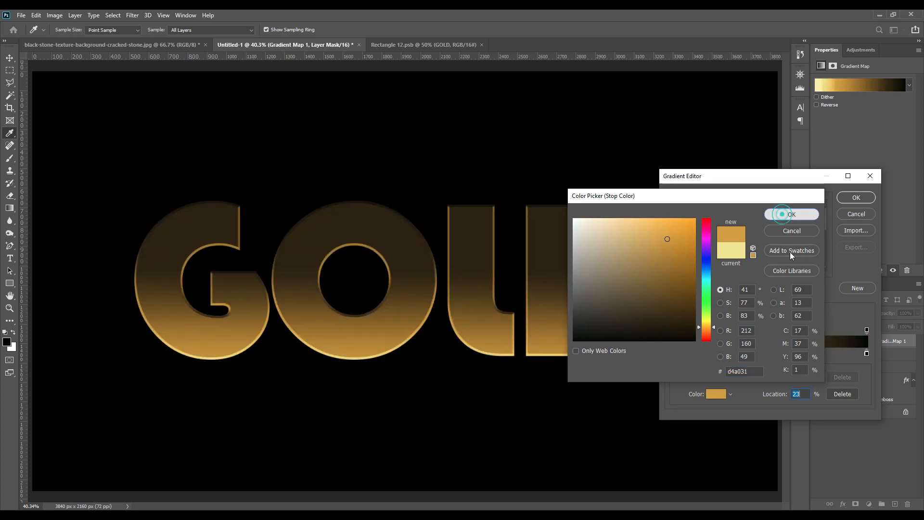
click(790, 215)
text(28)
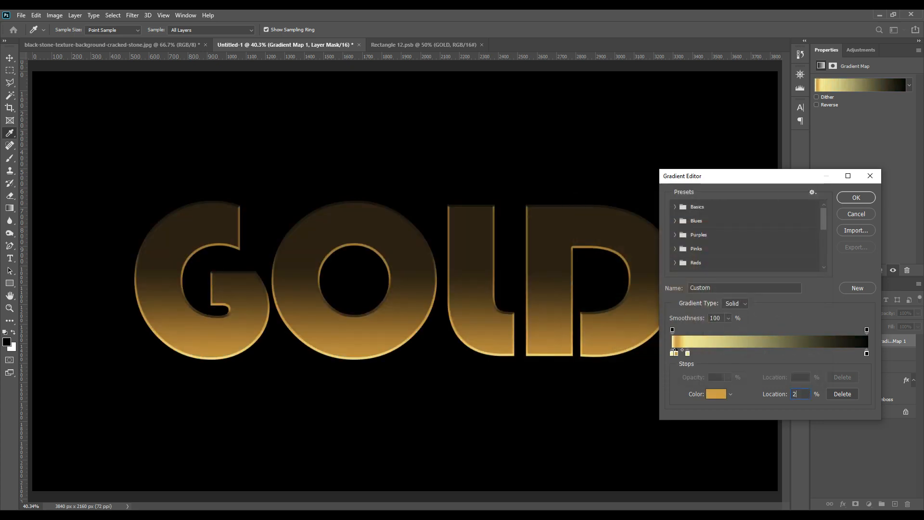
Step: Add a fourth color stop to the gradient map with color 4a3d18 at location 42%
click(754, 354)
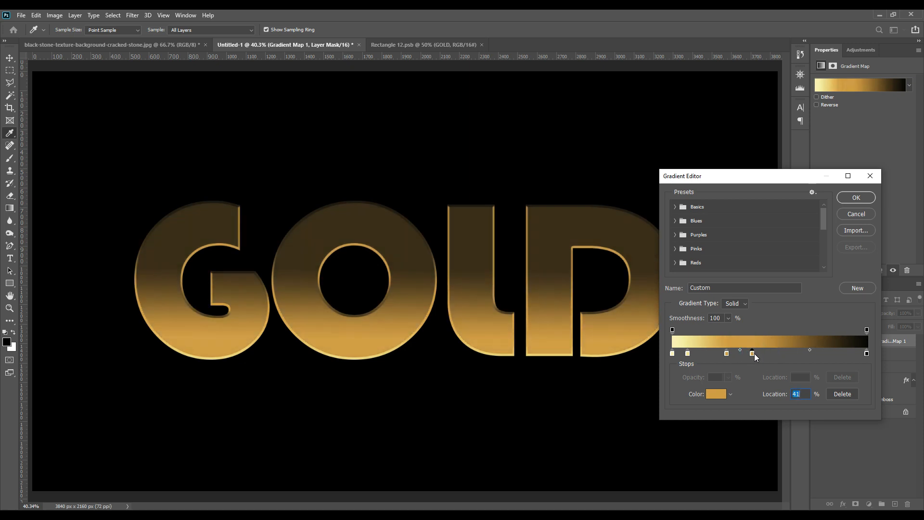
click(715, 394)
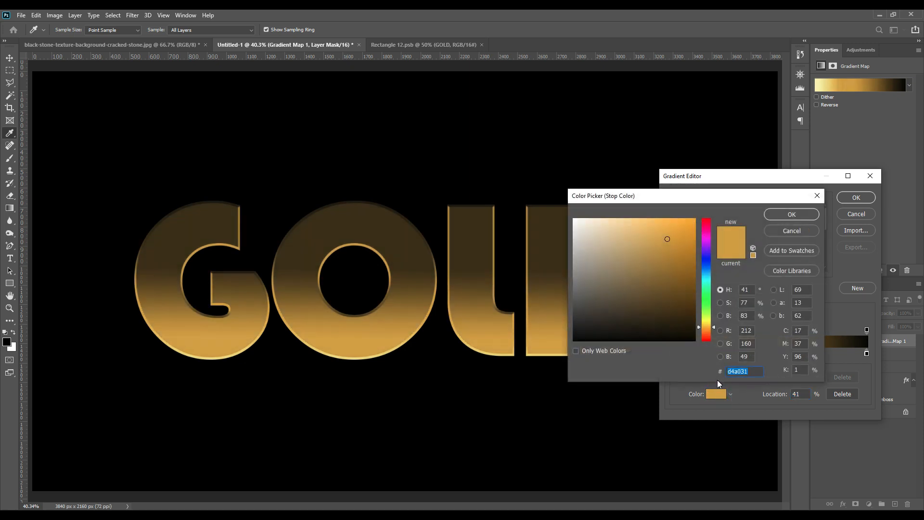
text(4a3)
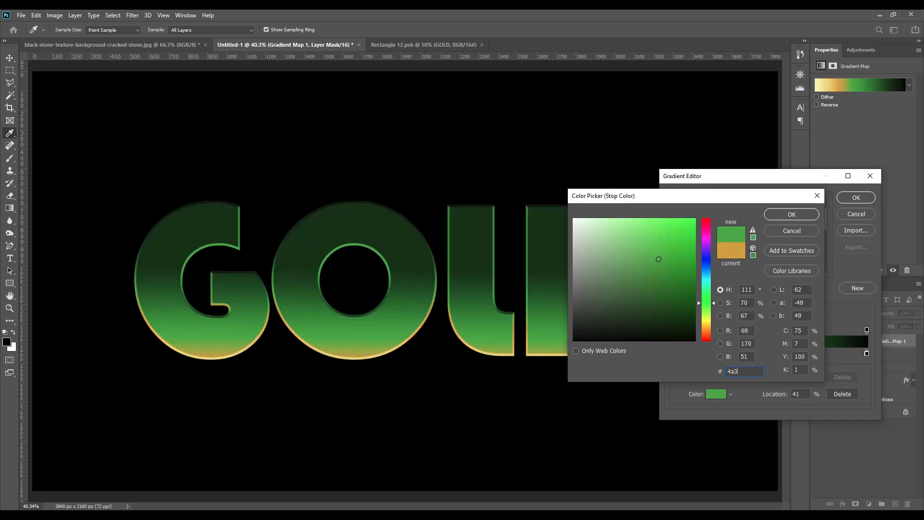
text(d18)
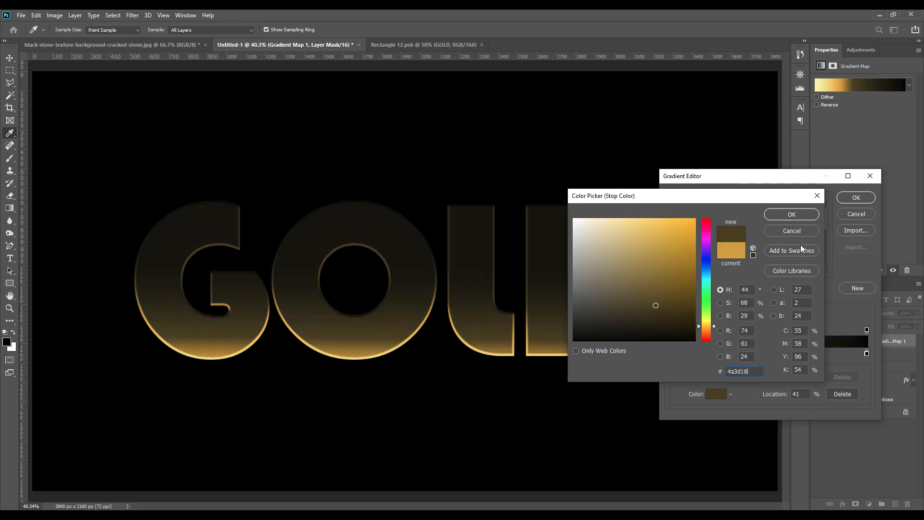
click(792, 214)
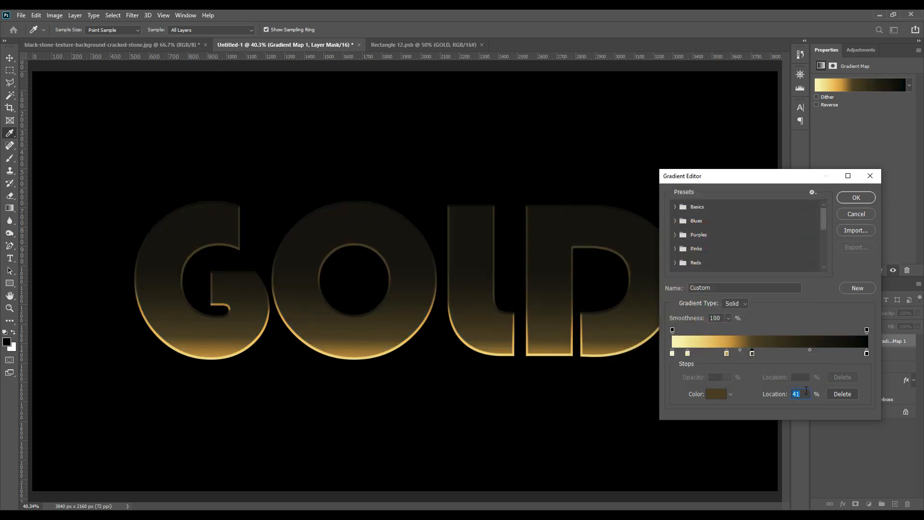
text(42)
Step: Add a fifth color stop to the gradient map with color e3c84a at location 46%
click(767, 353)
click(715, 395)
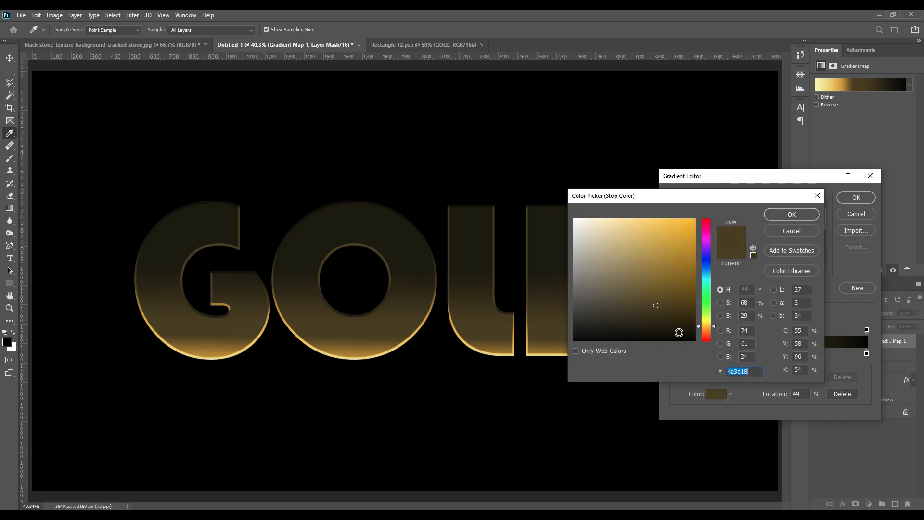
text(4a)
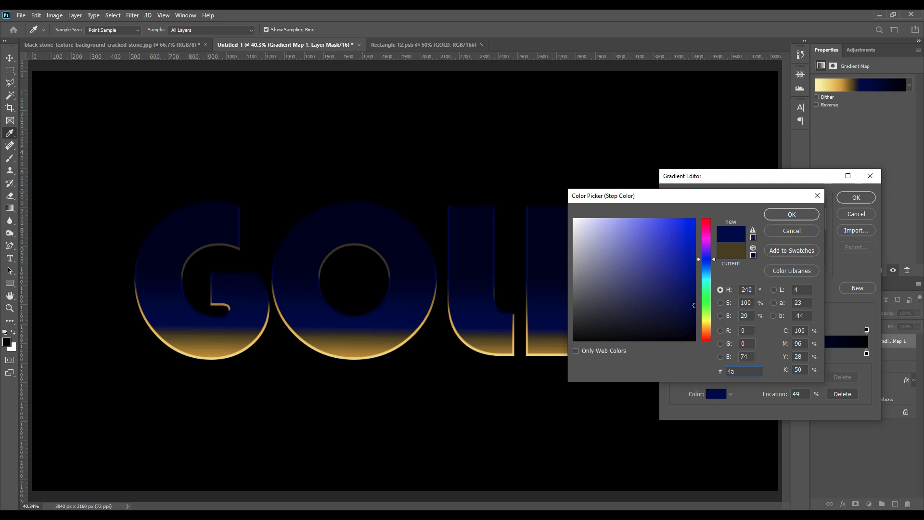
text(3c8)
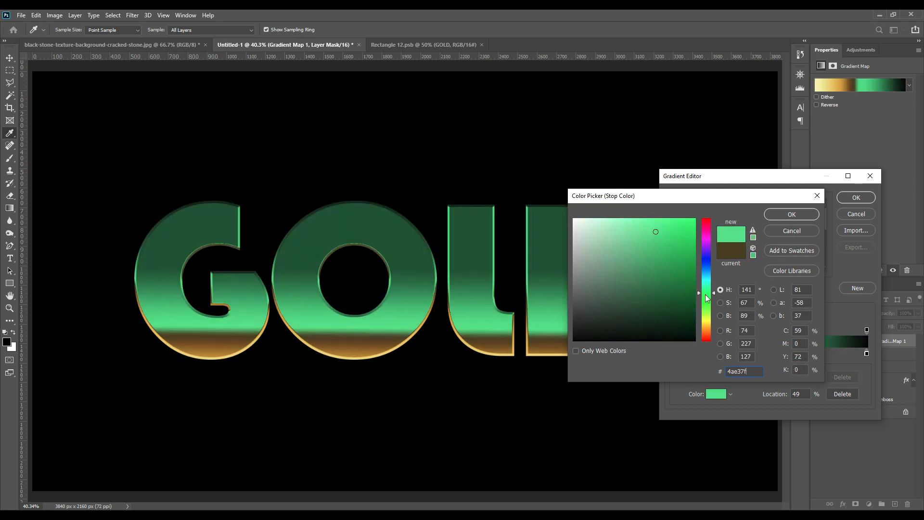
drag(706, 294, 709, 324)
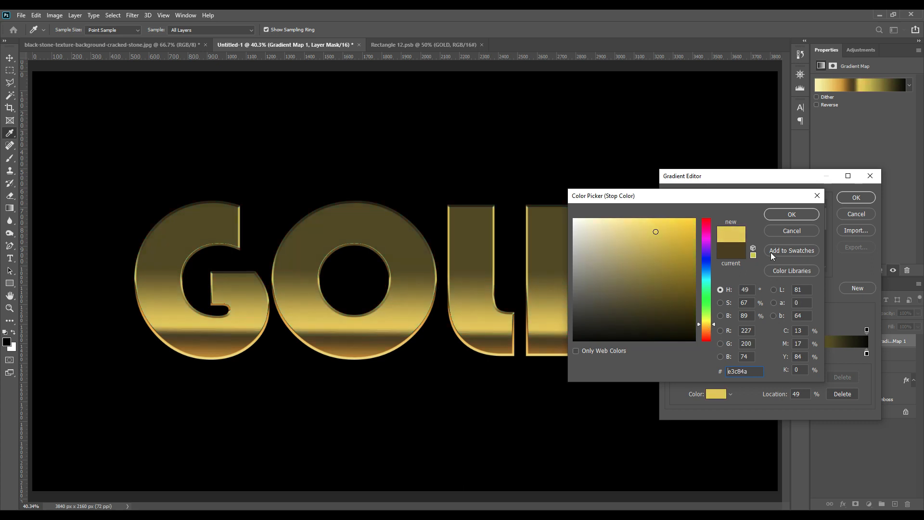
click(781, 215)
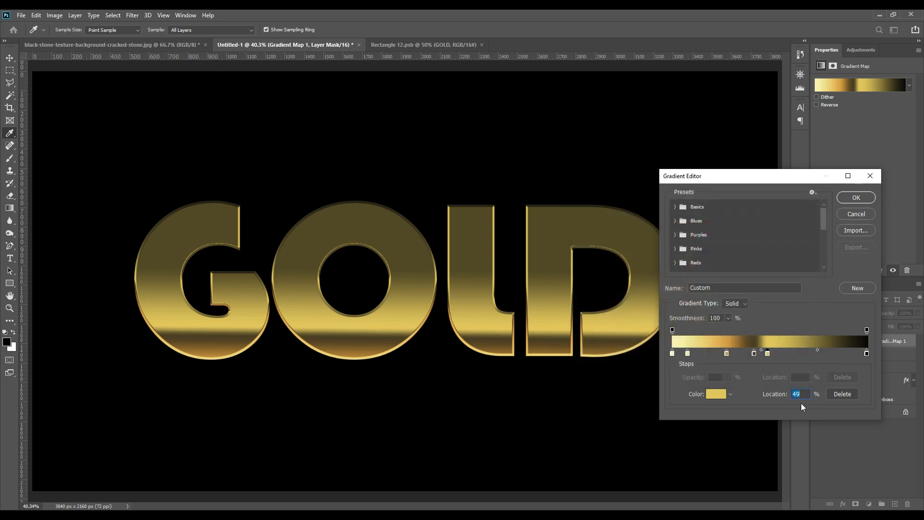
text(46)
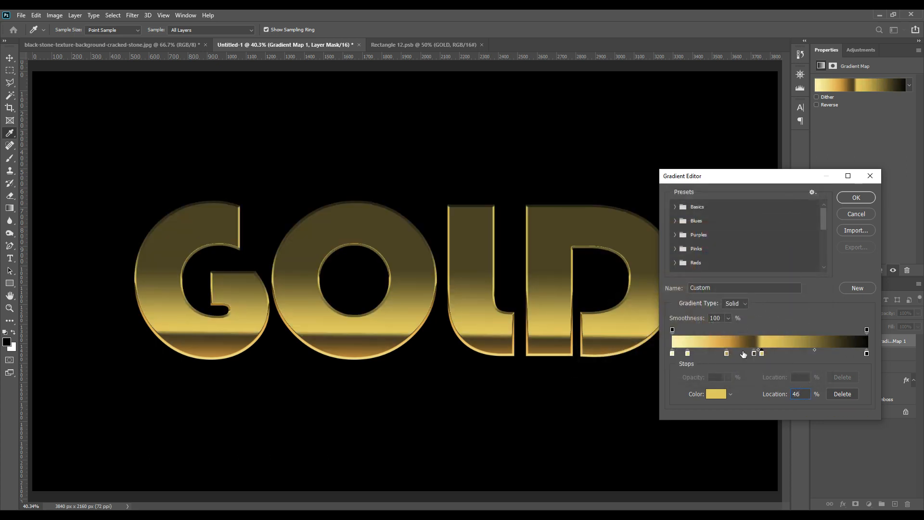
Step: Add a sixth color stop to the gradient map with color aba149 at location 53%
click(773, 354)
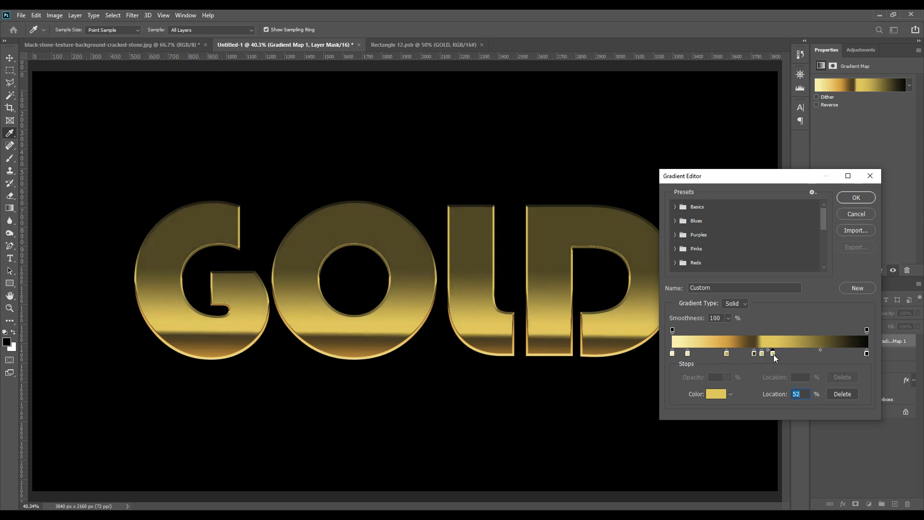
click(718, 393)
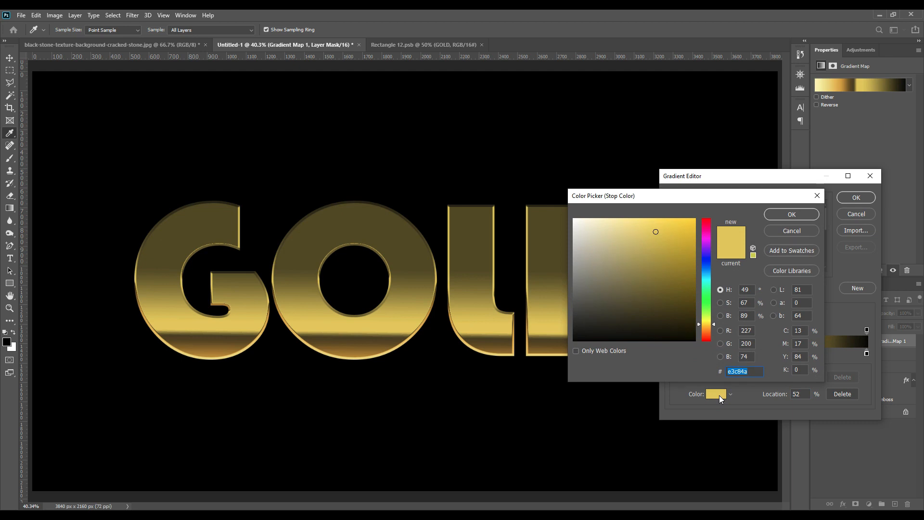
text(aba)
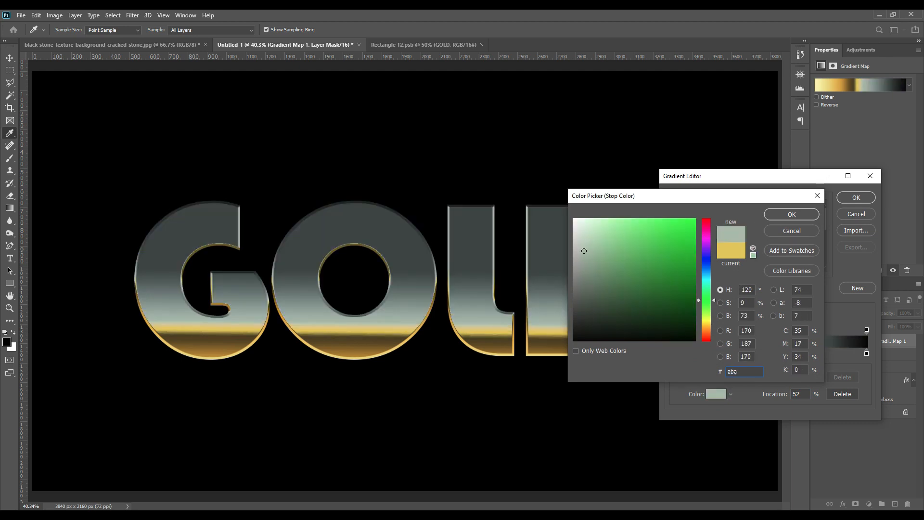
text(149)
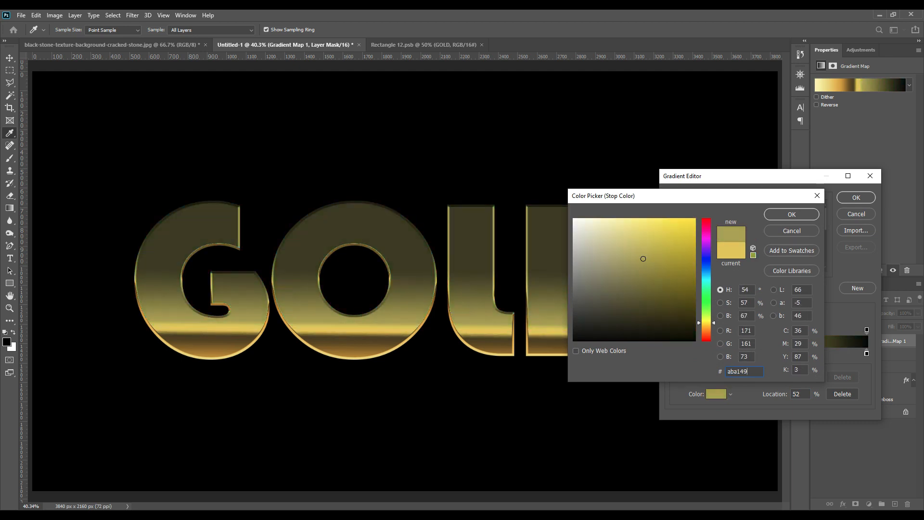
click(789, 214)
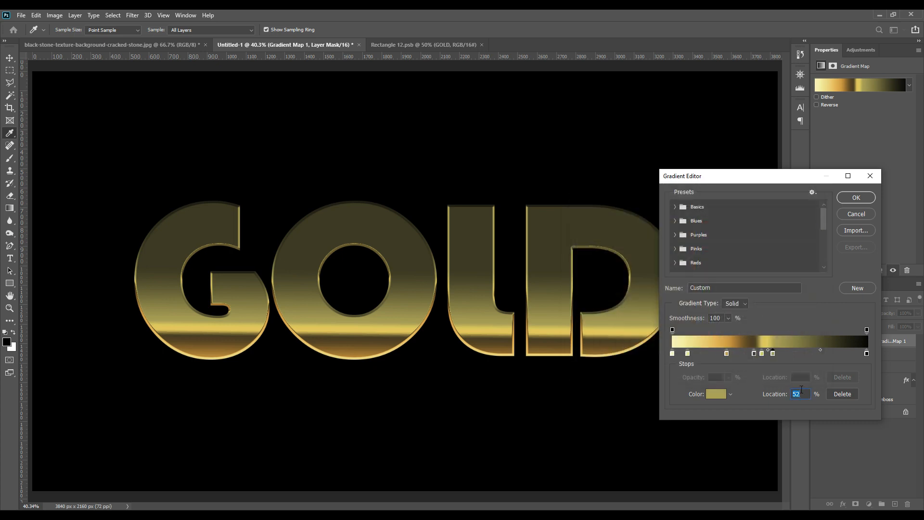
text(53)
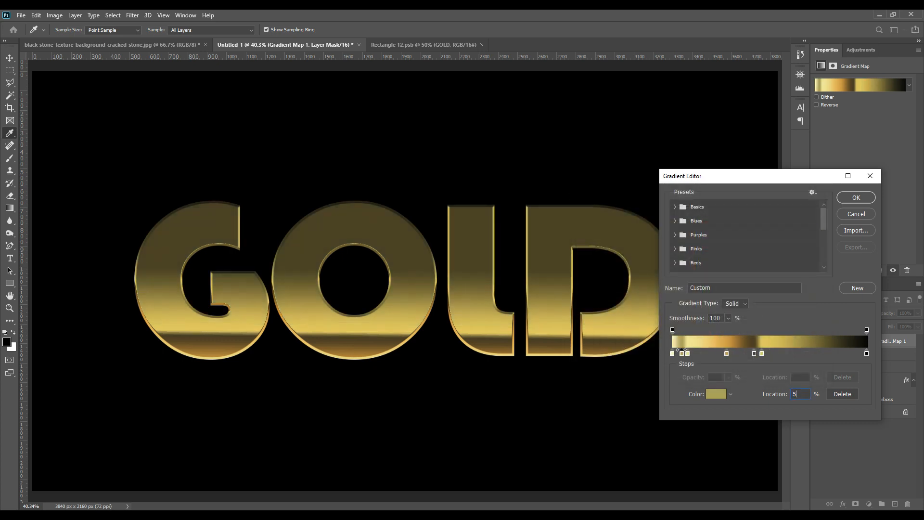
Step: Add a seventh color stop to the gradient map with color f5e8b5 at location 67%
click(786, 355)
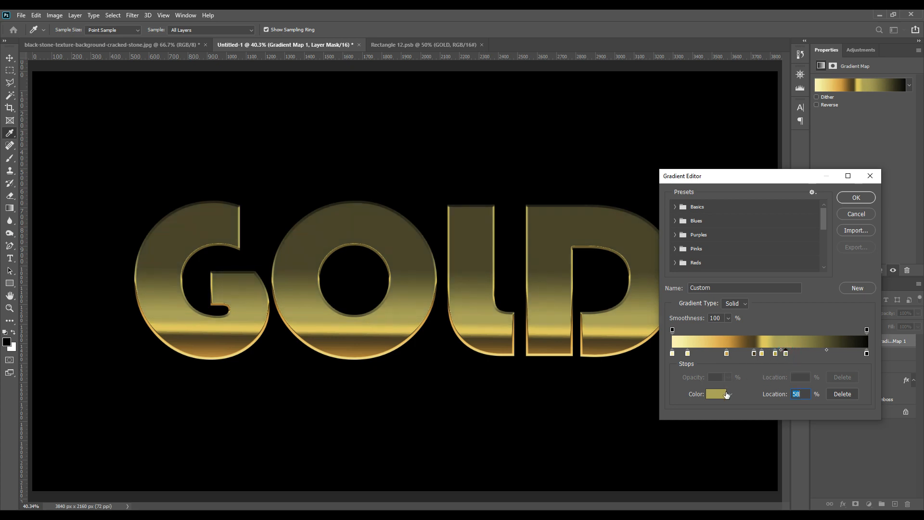
click(726, 395)
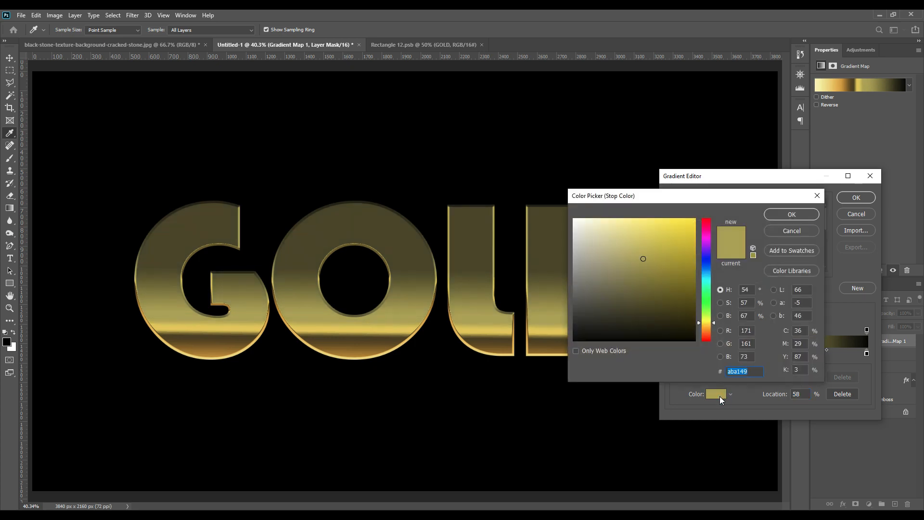
text(f5)
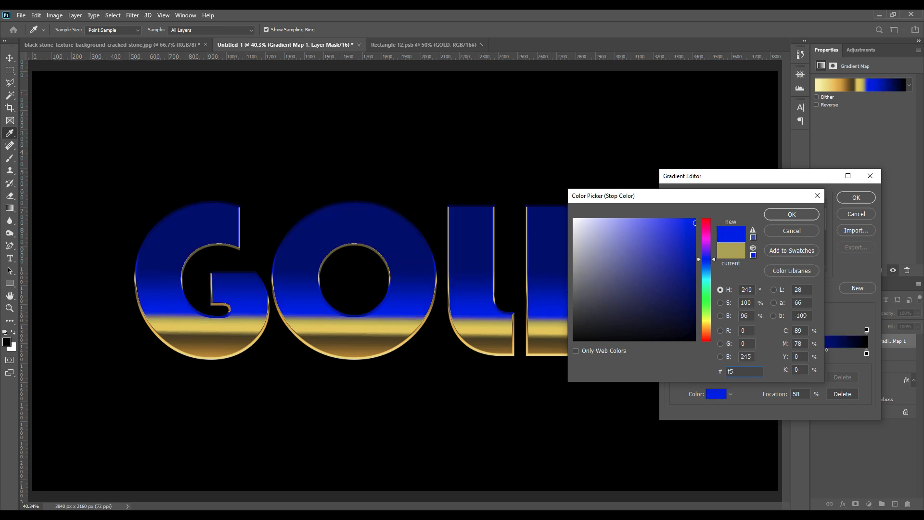
text(c7)
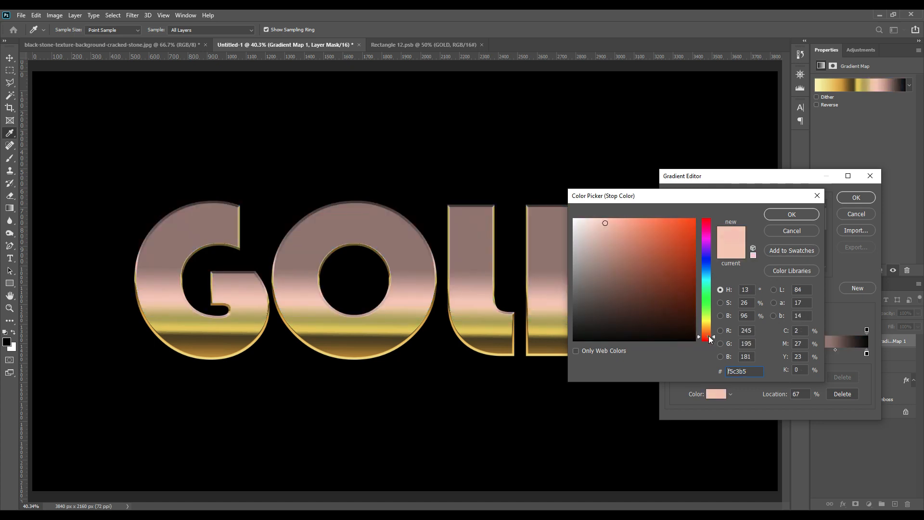
drag(708, 336, 709, 325)
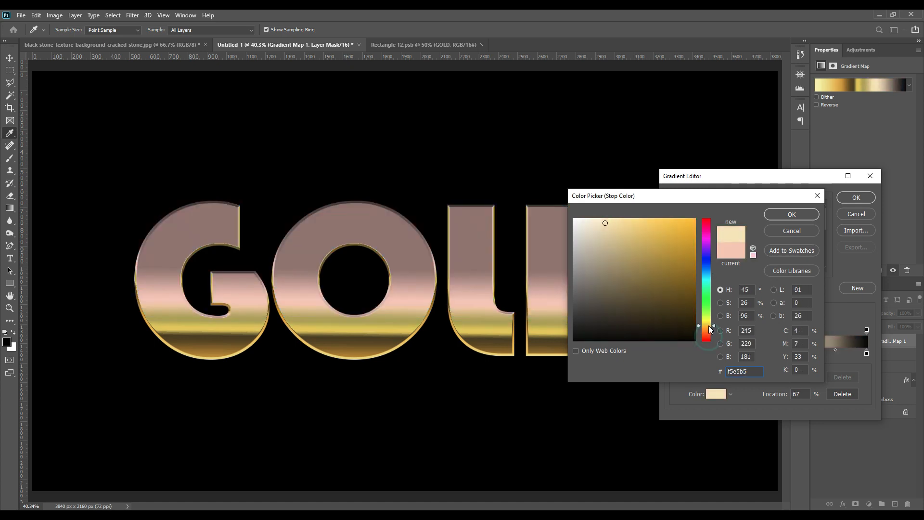
click(791, 214)
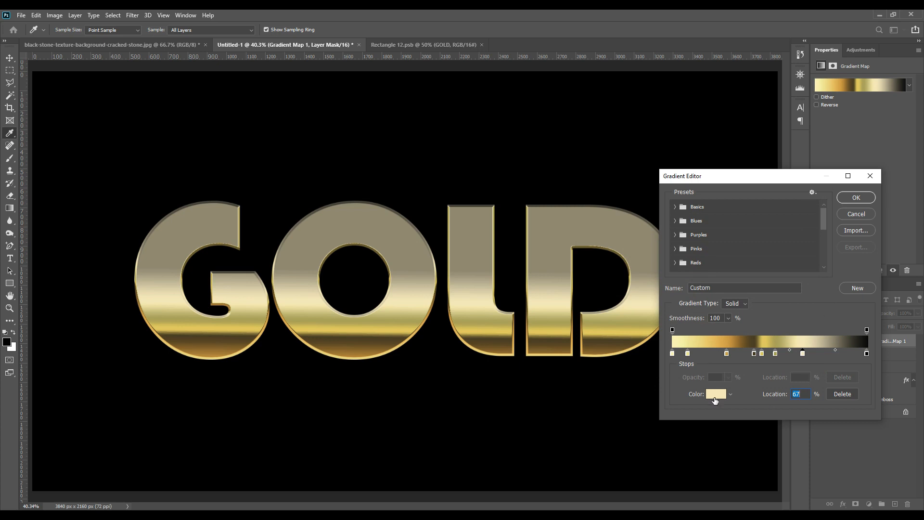
Step: Add an eighth color stop at about 73% and check the colors of the stops at 67% and 46%
click(816, 354)
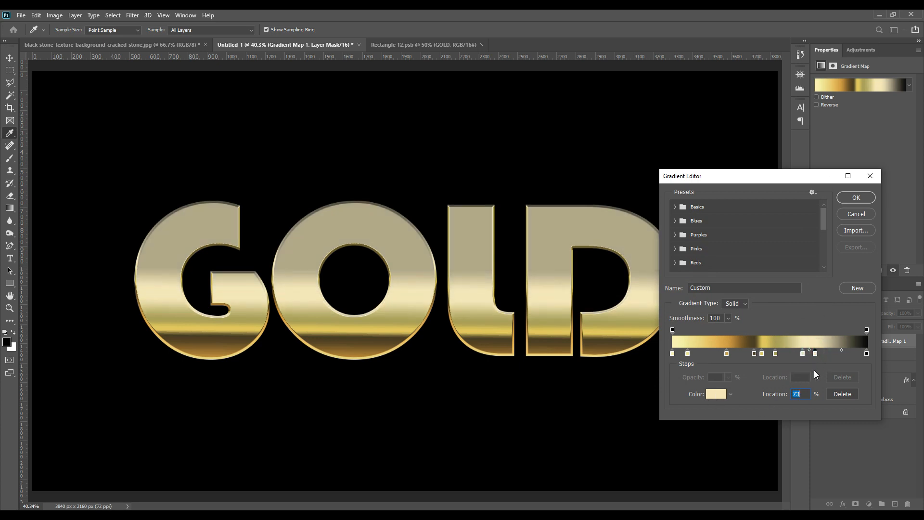
click(802, 353)
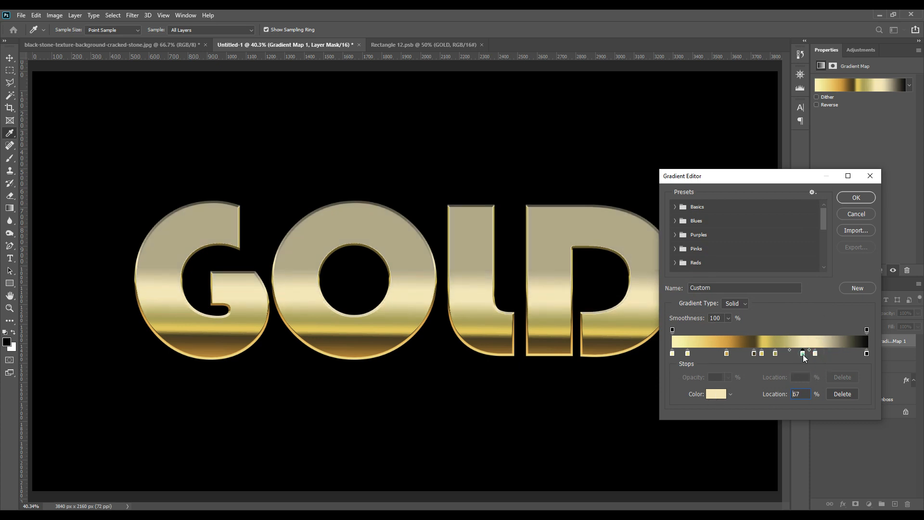
click(715, 394)
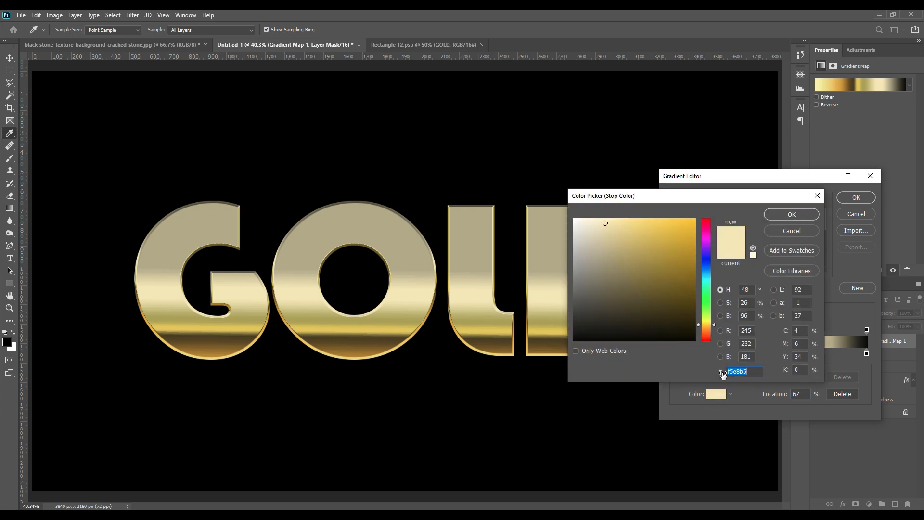
click(796, 216)
click(762, 354)
click(715, 393)
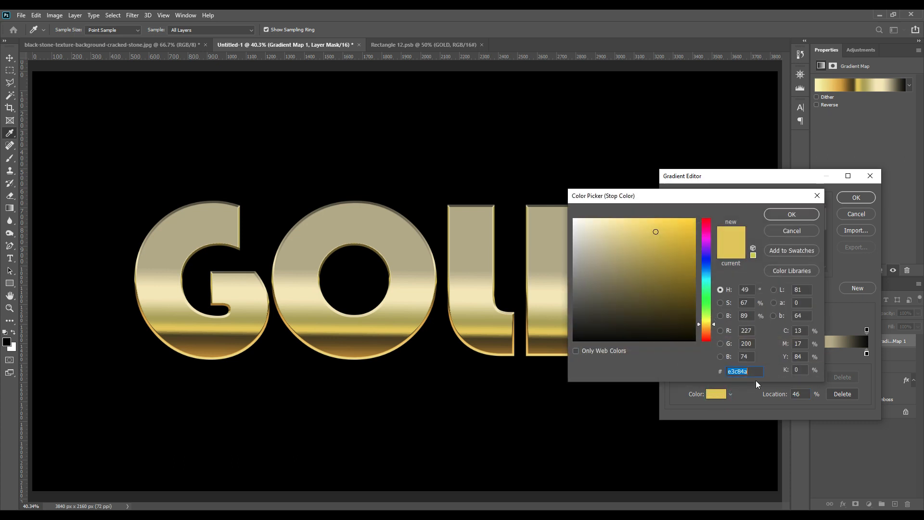
click(794, 215)
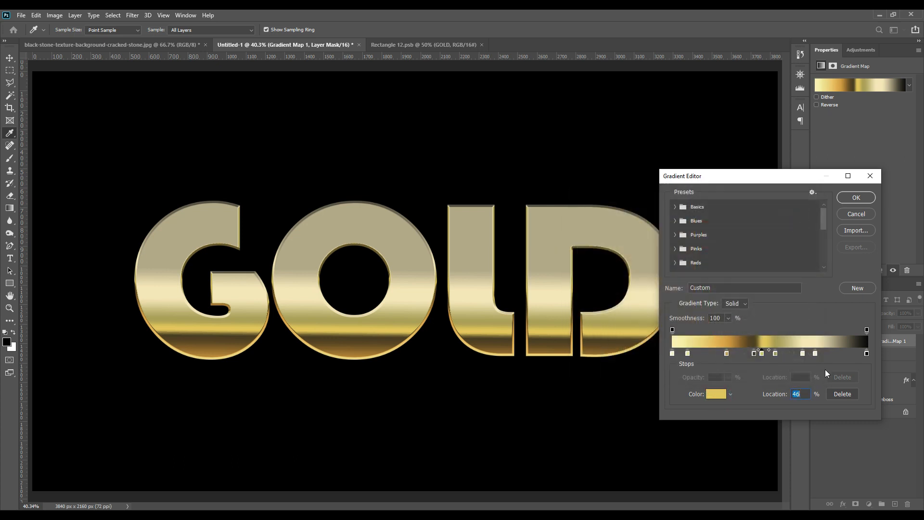
Step: Set the eighth color stop to ffffff and its location to 70%
click(815, 354)
click(719, 396)
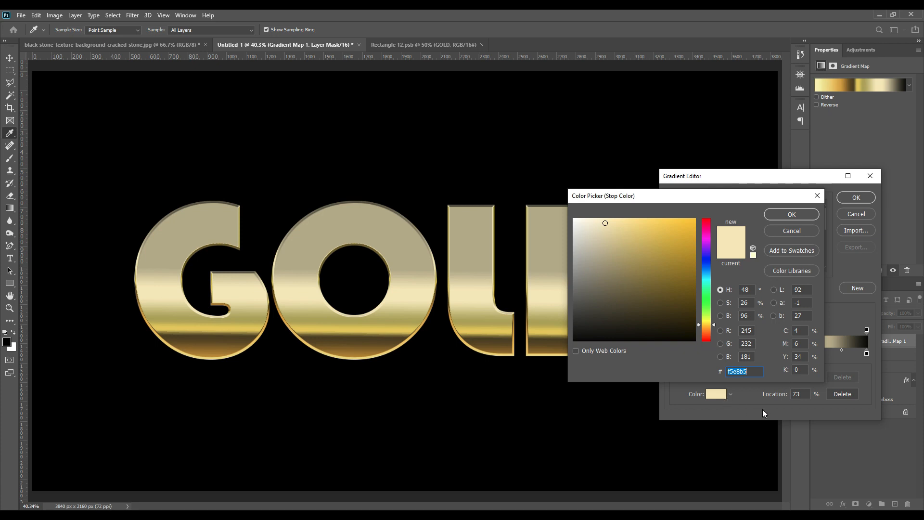
text(ffffff)
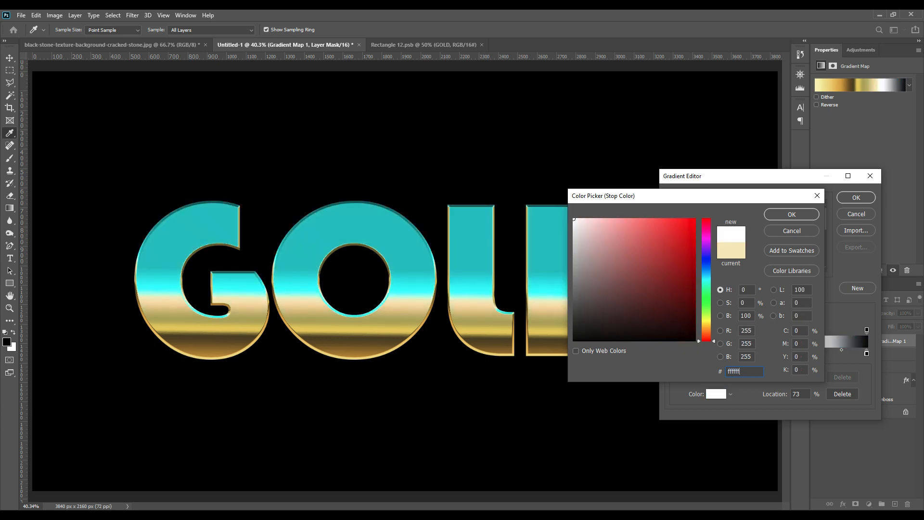
click(785, 219)
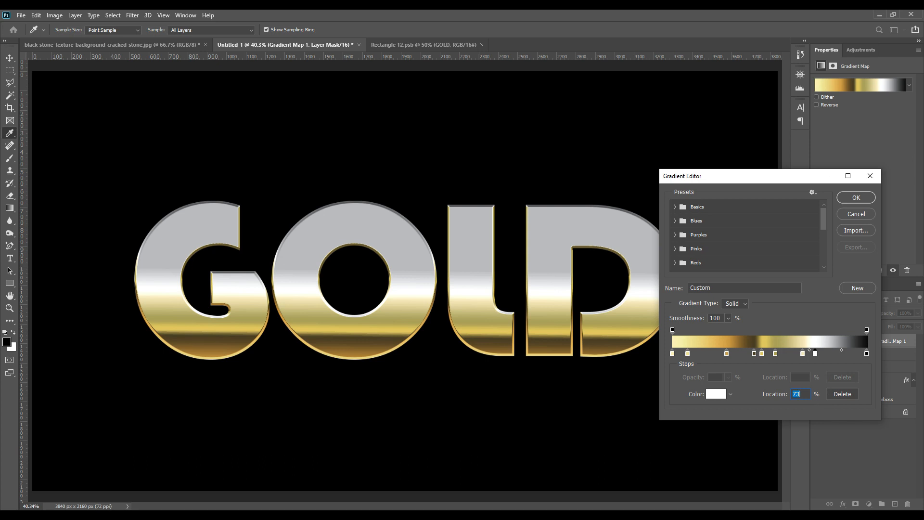
text(70)
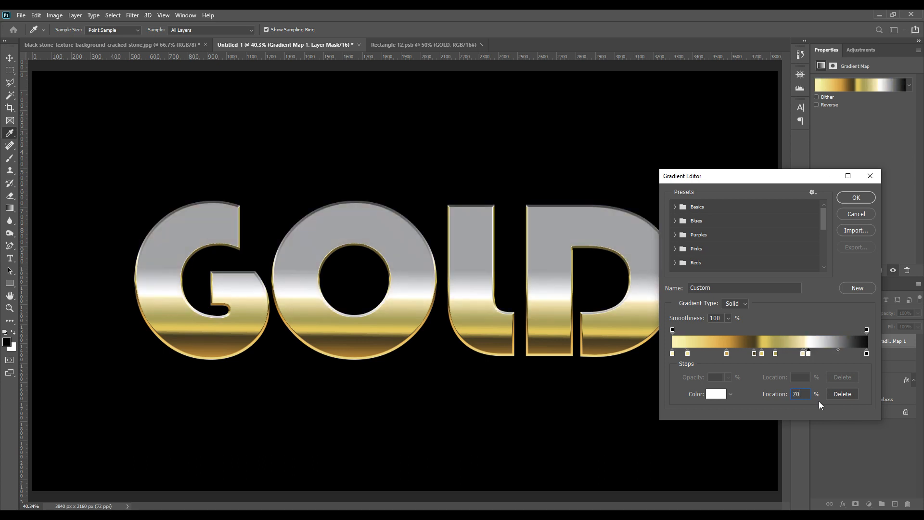
Step: Set the gradient map's final color stop to f5e7b5 at location 77% and apply the gradient
click(866, 353)
click(720, 394)
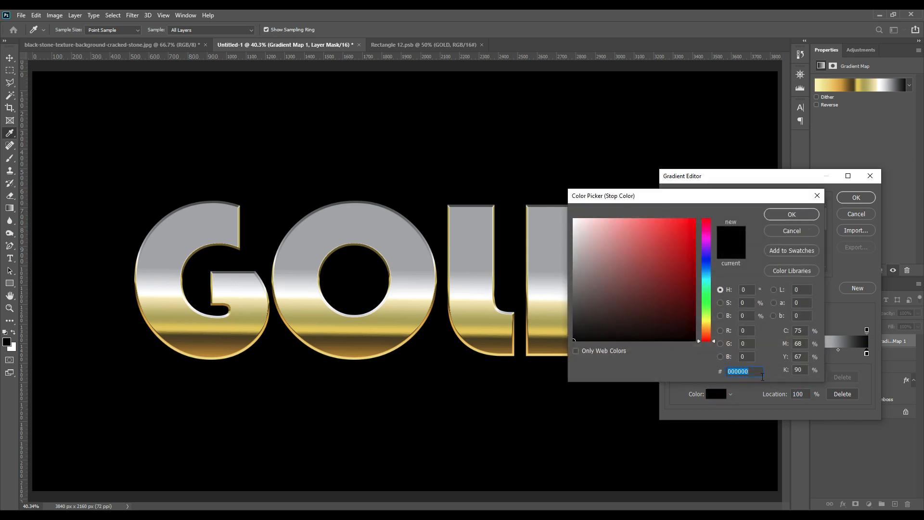
text(f)
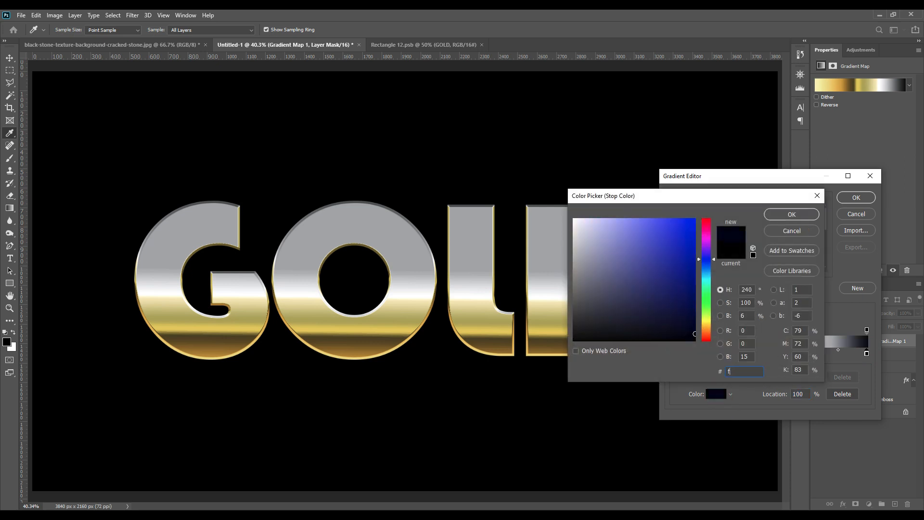
text(5)
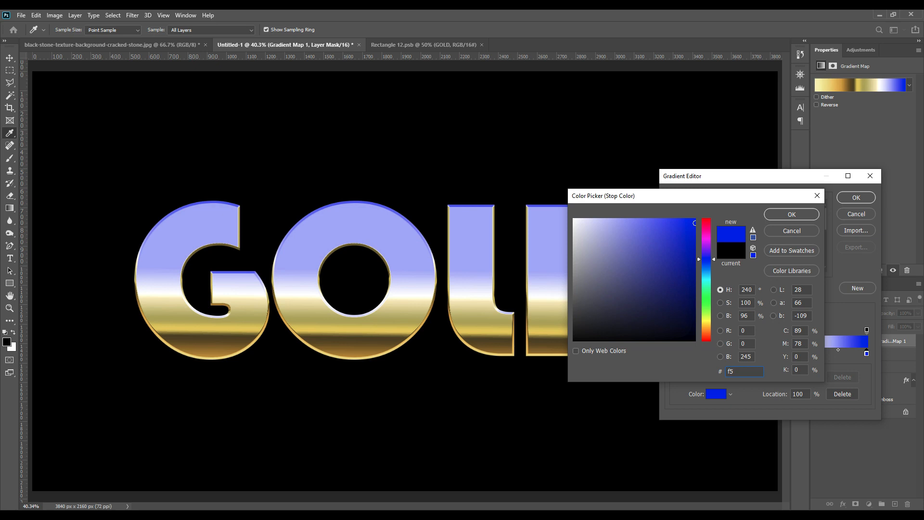
text(e7)
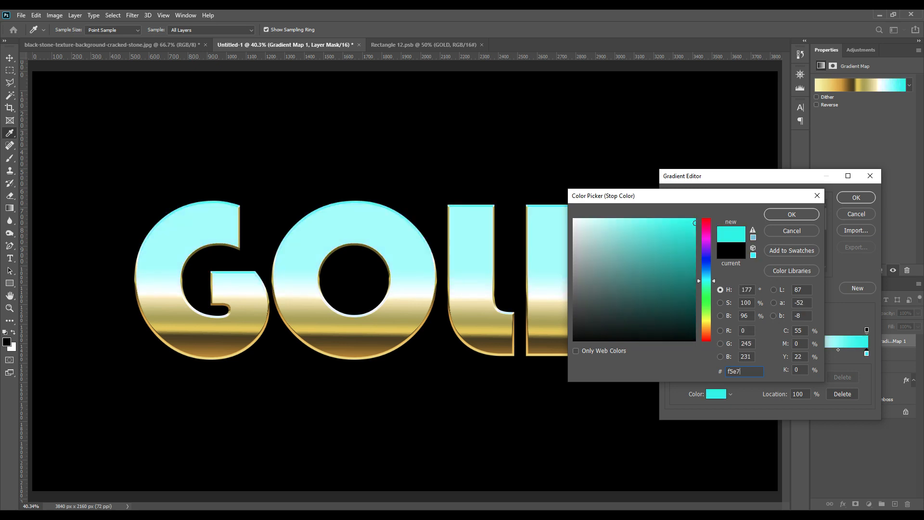
text(b)
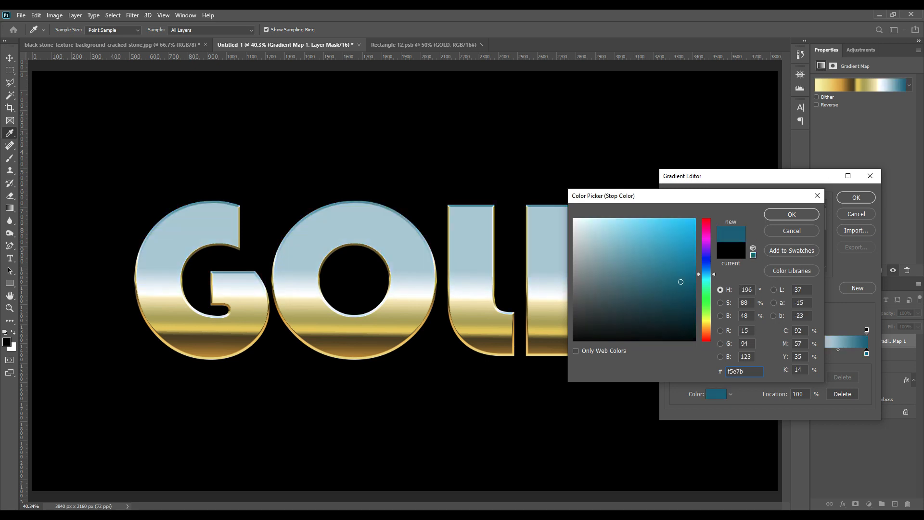
text(5)
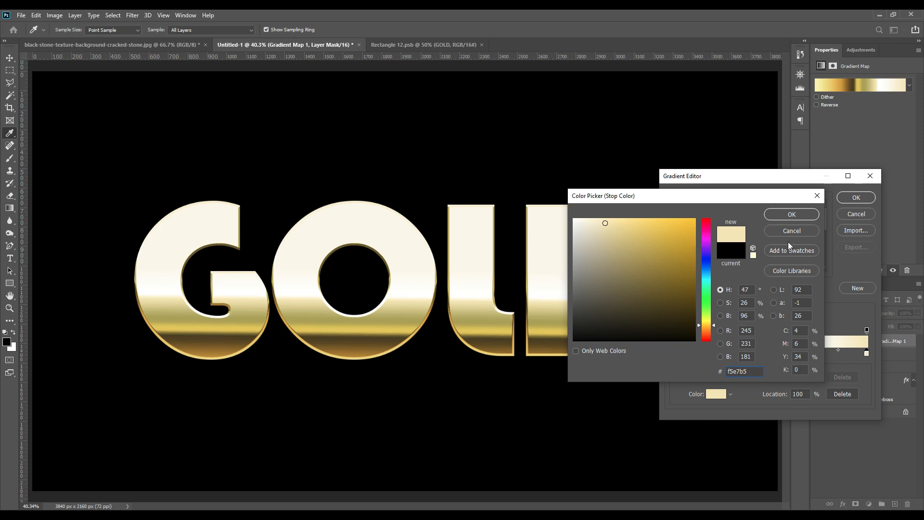
click(793, 216)
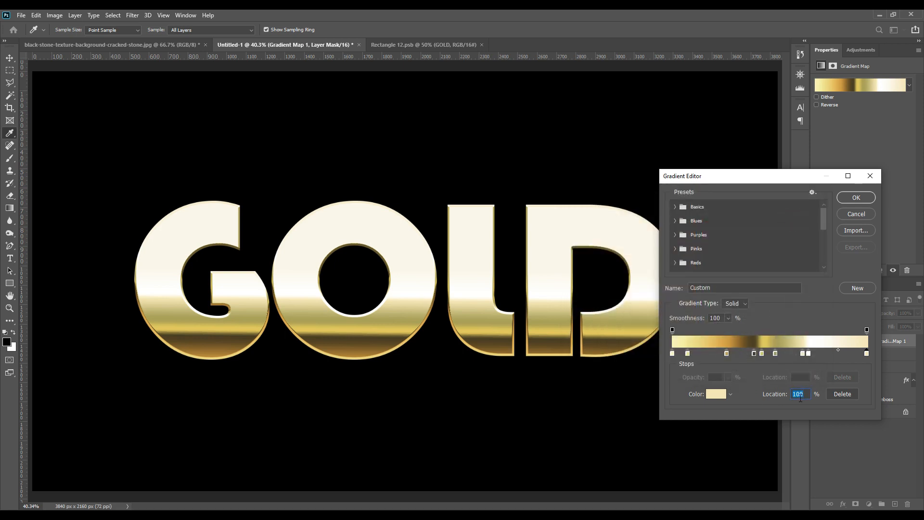
text(77)
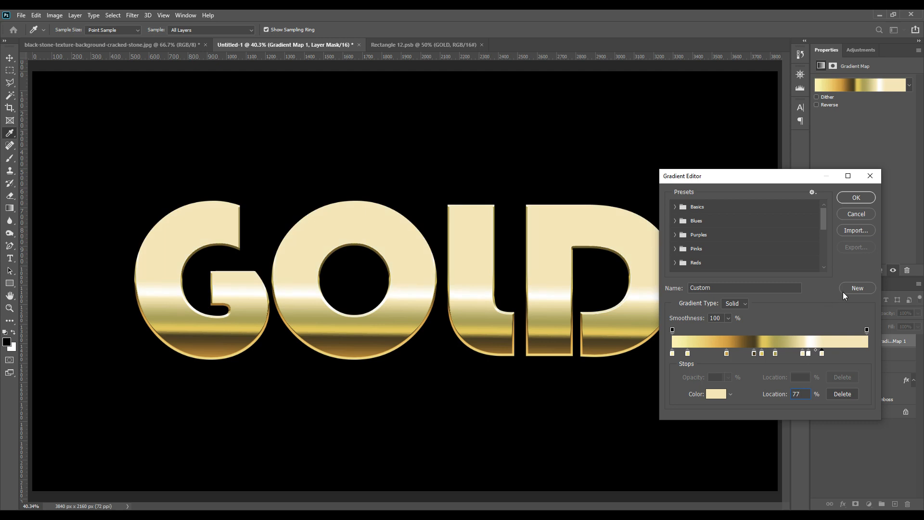
click(854, 201)
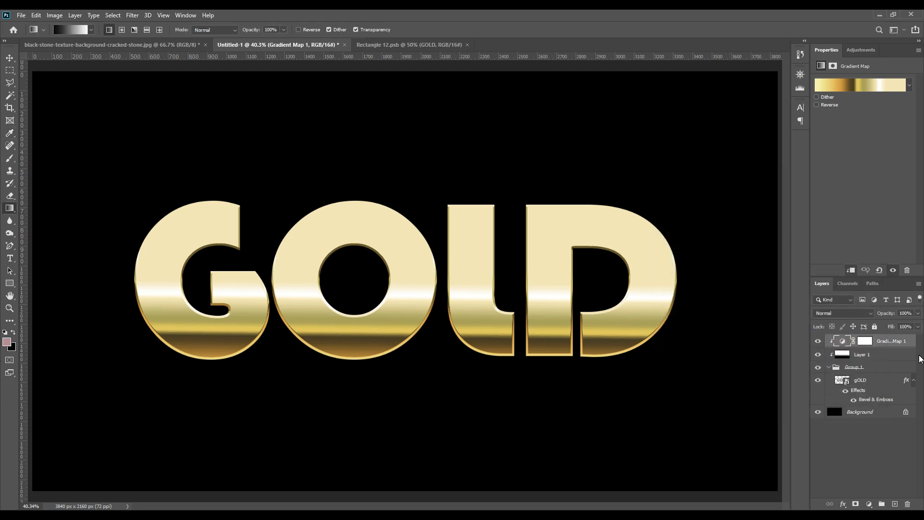
Step: Add an Inner Shadow to the gOLD smart object with opacity 30%, distance 0 px and size 60 px
click(875, 399)
double_click(883, 403)
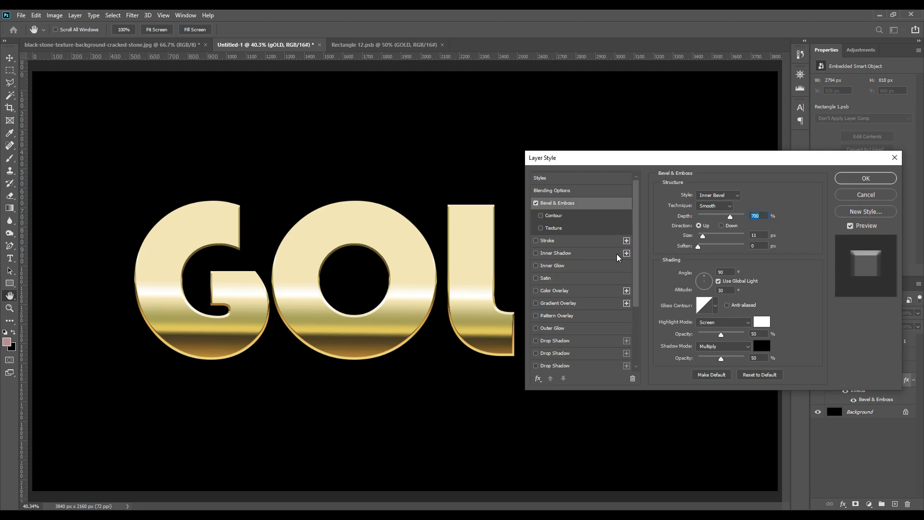
click(562, 255)
click(771, 321)
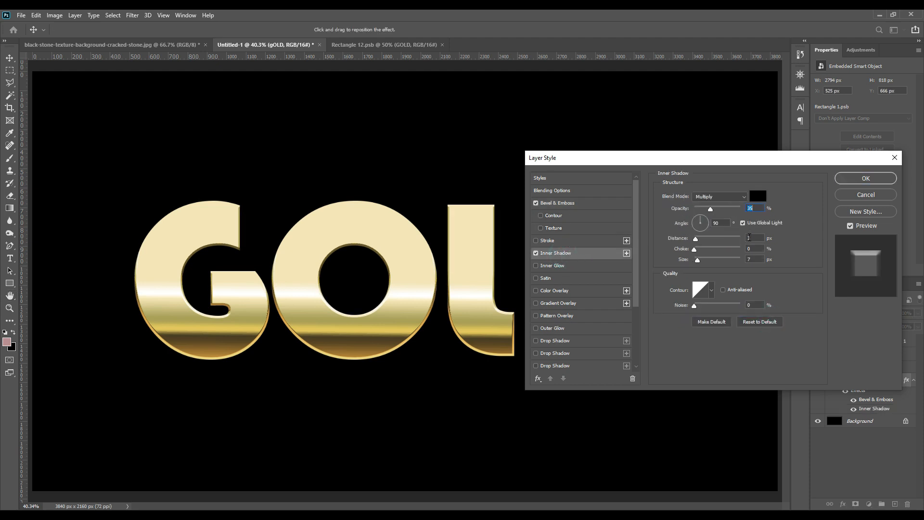
text(30)
double_click(757, 237)
text(0)
double_click(756, 260)
text(60)
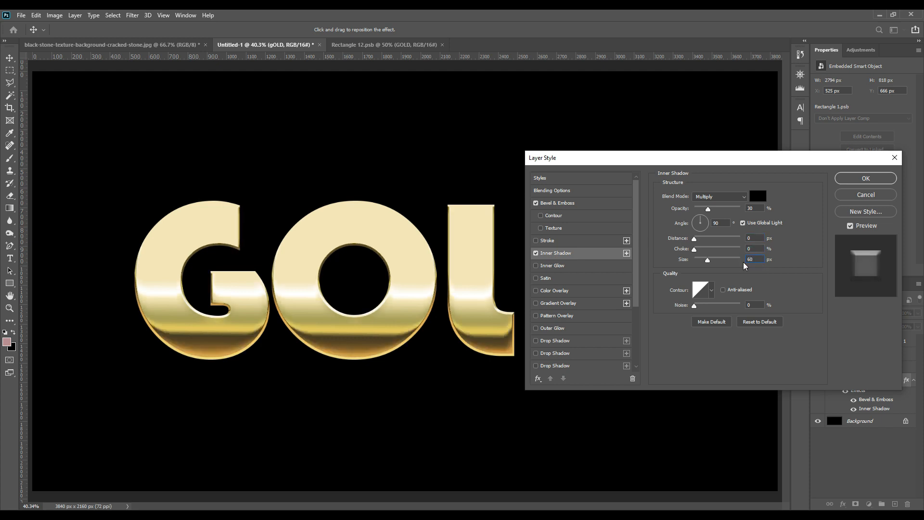
click(859, 179)
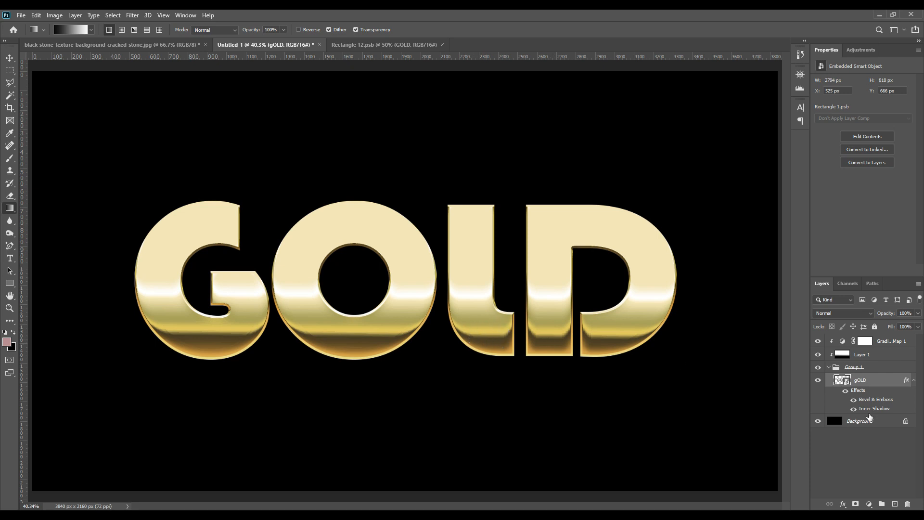
Step: Compare the lettering with the Inner Shadow off and on, and inspect the letters up close
click(853, 409)
click(853, 409)
click(853, 409)
click(854, 409)
key(ctrl+plus)
key(ctrl+plus)
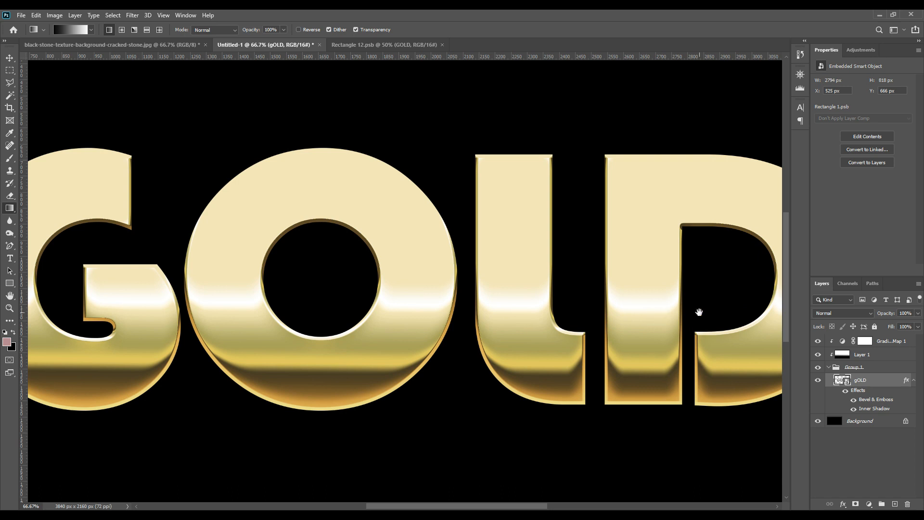
drag(701, 314, 645, 309)
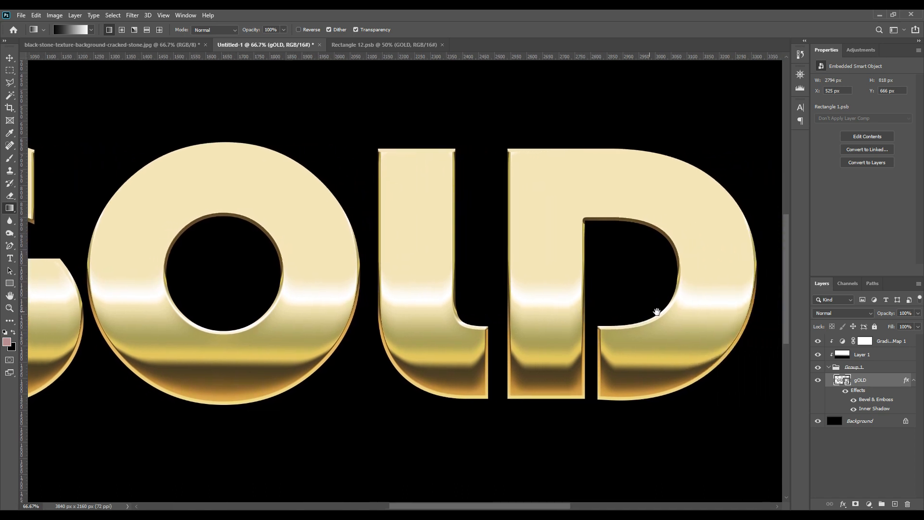
Step: Add a 10 px Stroke to the gOLD layer with a gradient fill using the gold-and-brown gradient preset
double_click(874, 400)
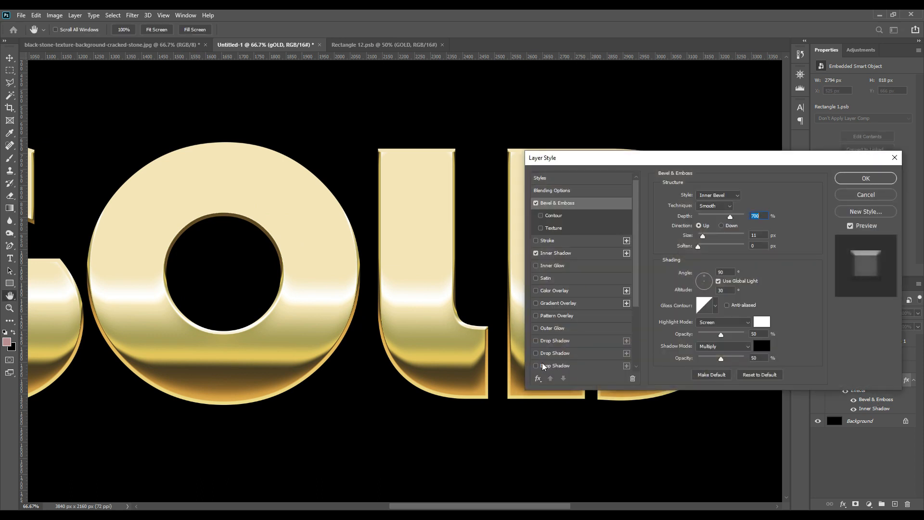
click(559, 241)
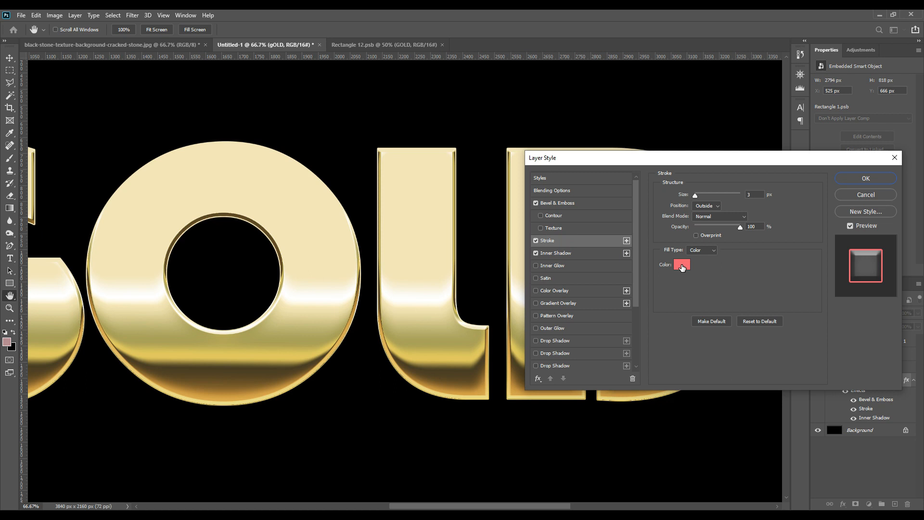
double_click(753, 194)
text(10)
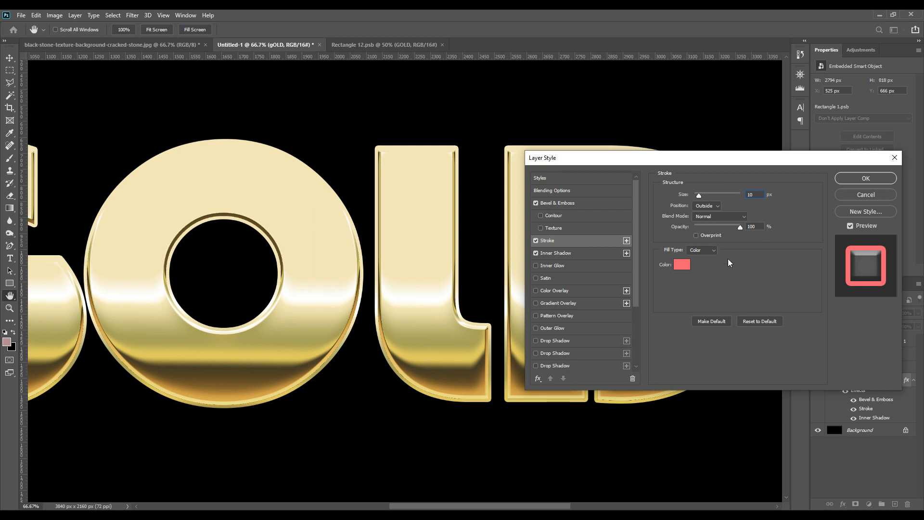
click(706, 252)
click(703, 265)
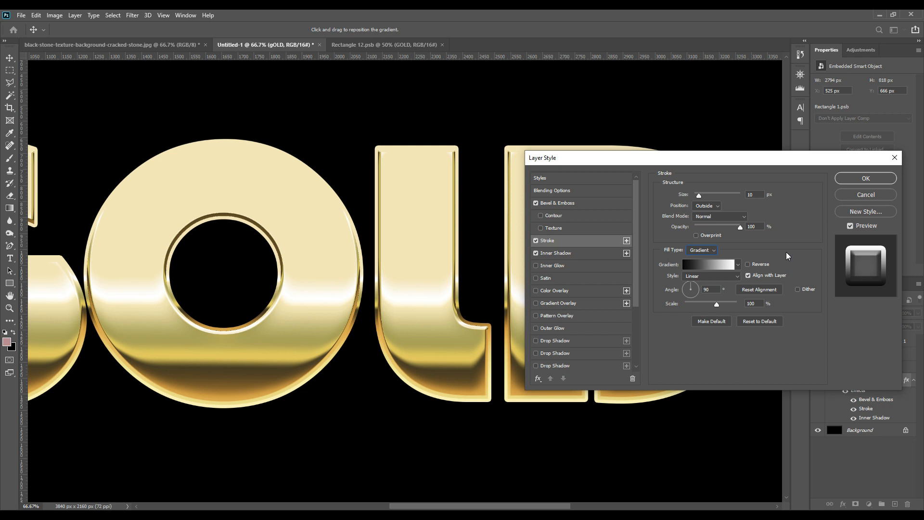
click(737, 264)
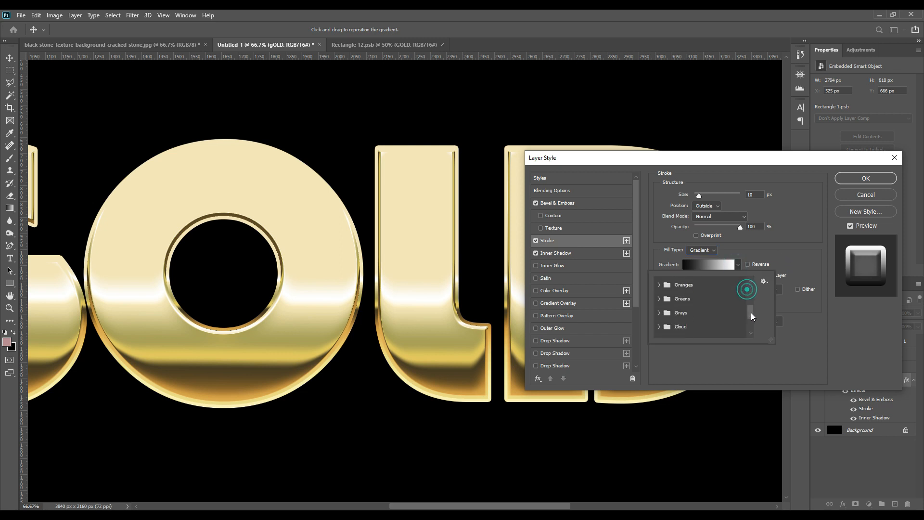
drag(746, 291, 755, 332)
click(692, 331)
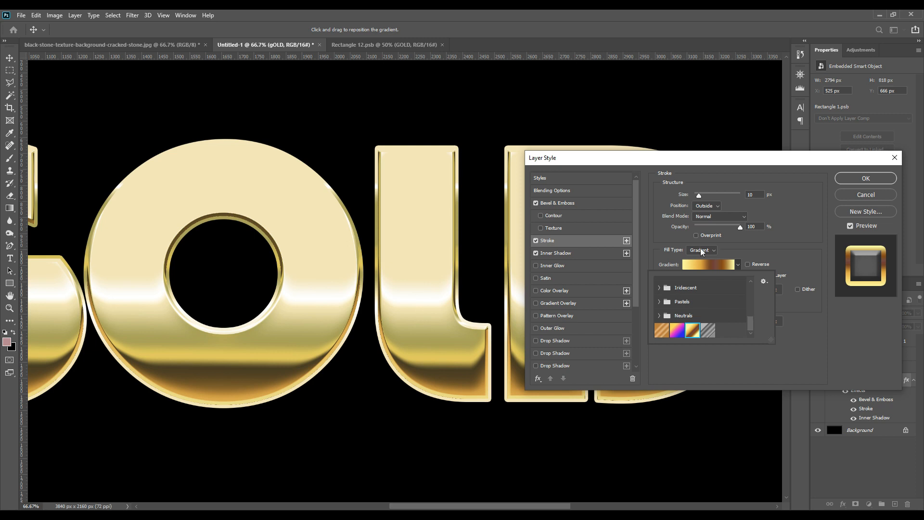
Step: Enable Overprint for the stroke, set its opacity to 50%, and apply the layer style
click(701, 236)
click(696, 235)
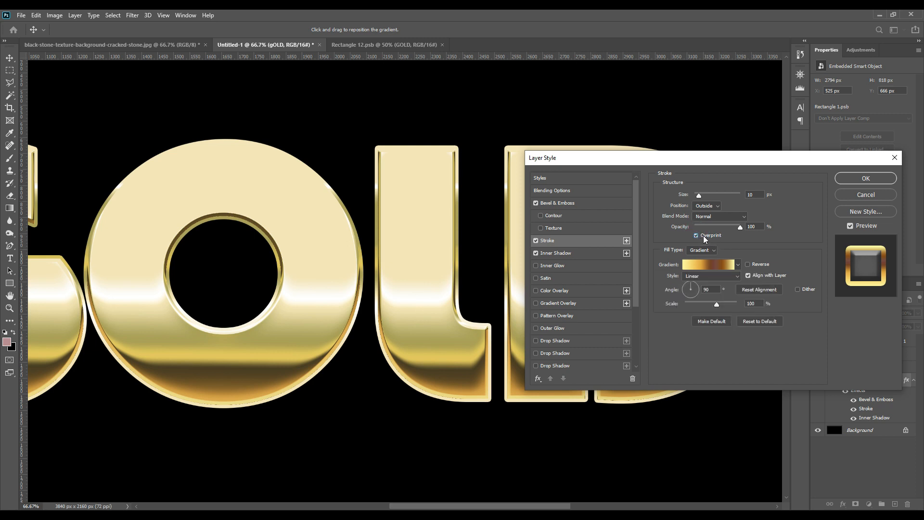
double_click(754, 226)
text(50)
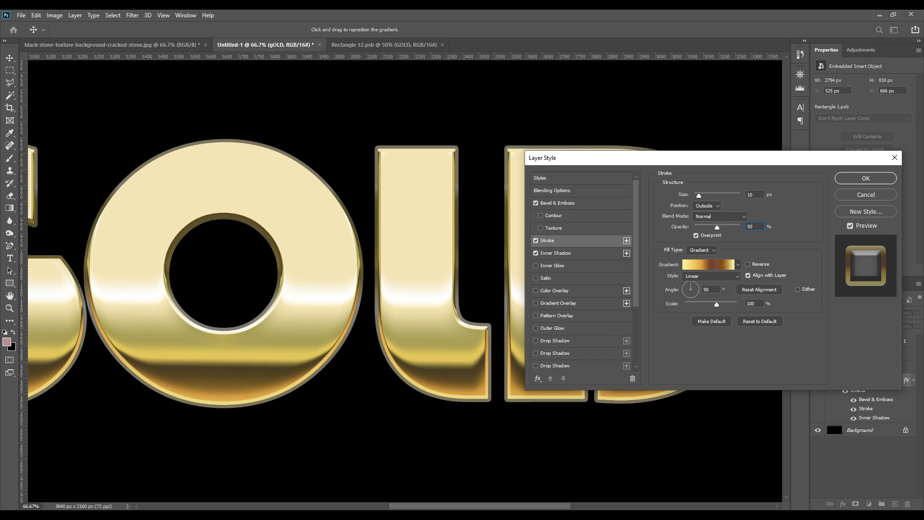
click(859, 179)
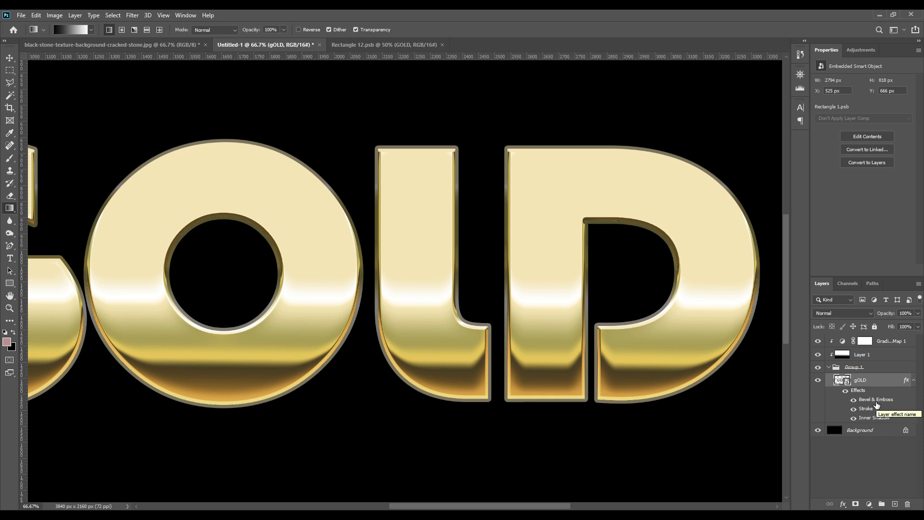
Step: Add a new layer above Gradient Map 1 and fill it with the Clouds render filter
drag(876, 404, 894, 503)
click(866, 341)
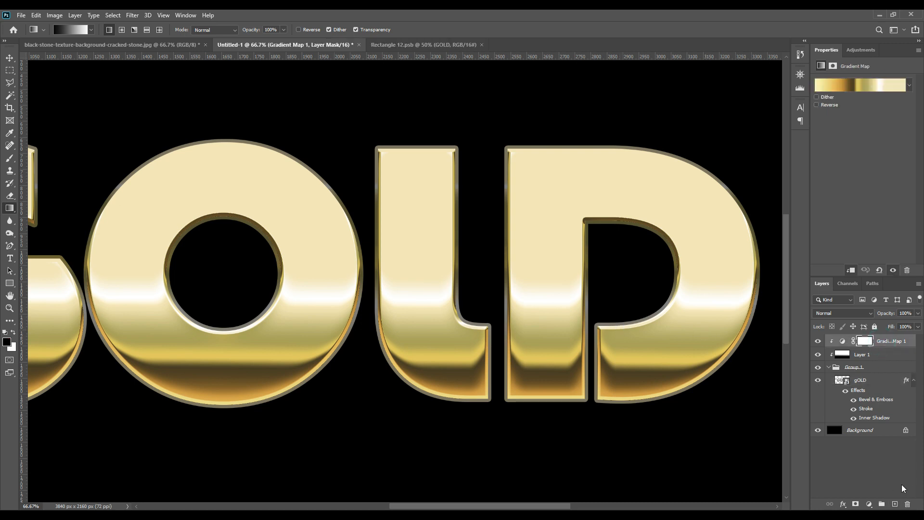
click(894, 504)
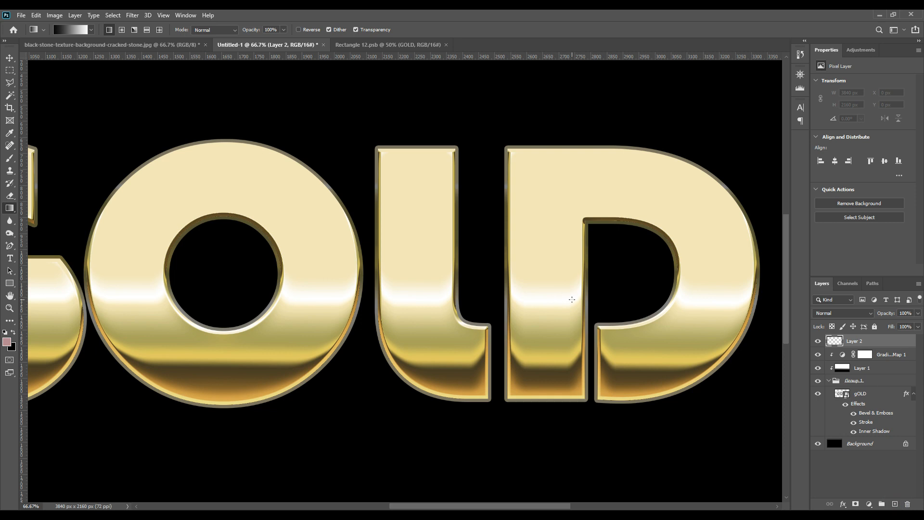
click(132, 15)
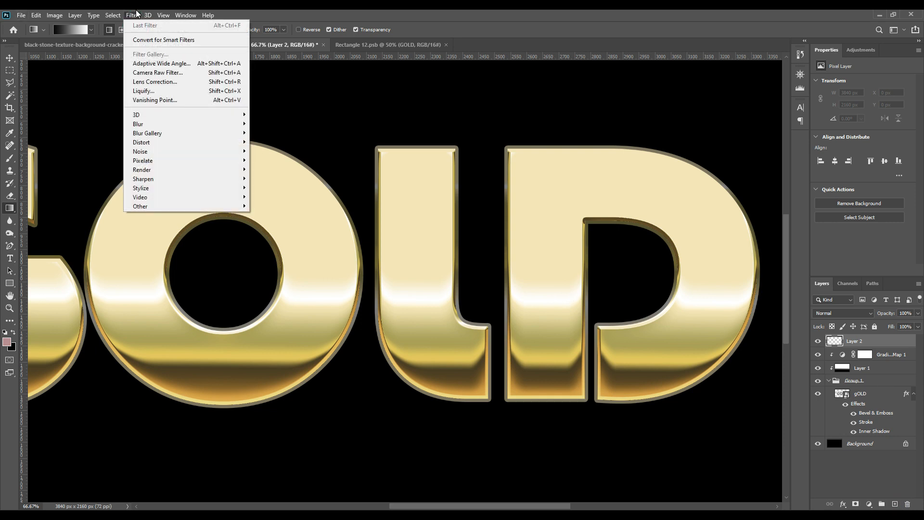
mouse_move(159, 169)
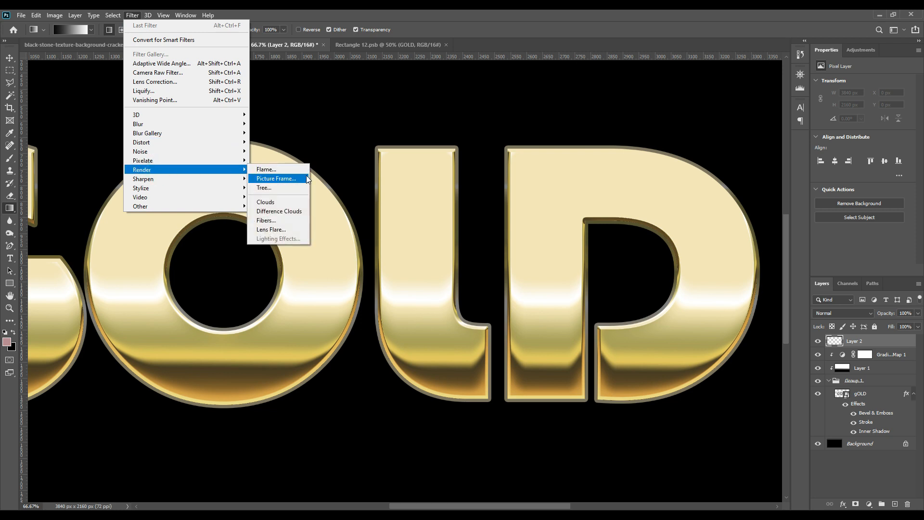
click(273, 206)
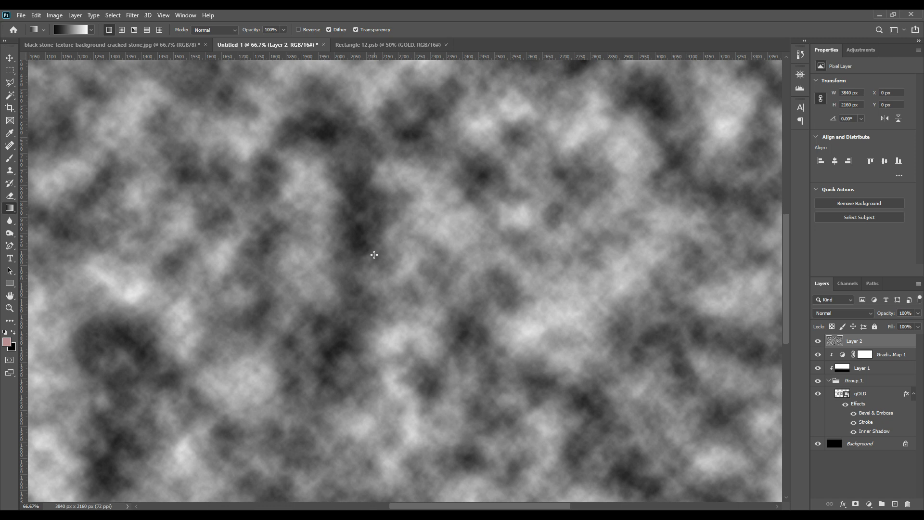
Step: Apply a 14-pixel Gaussian Blur to the clouds layer and move it beneath the gradient map so it is clipped to the text group
click(132, 15)
click(160, 124)
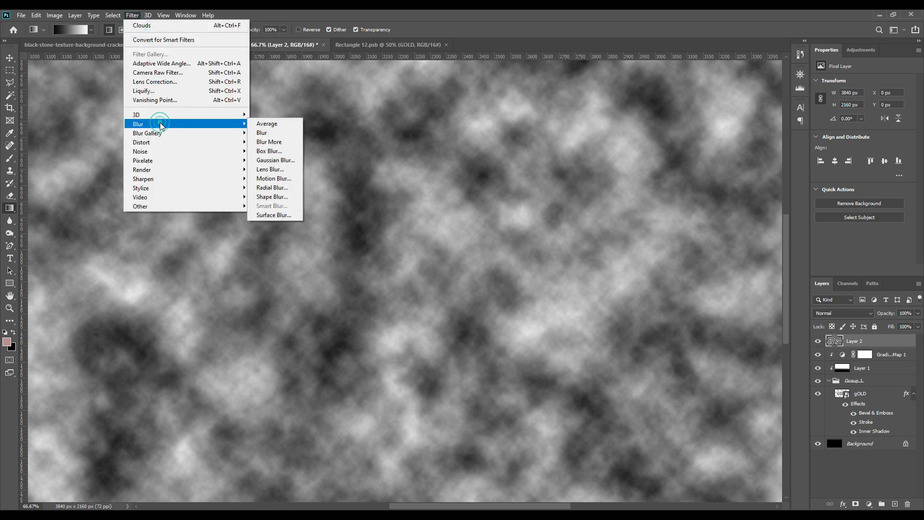
click(282, 161)
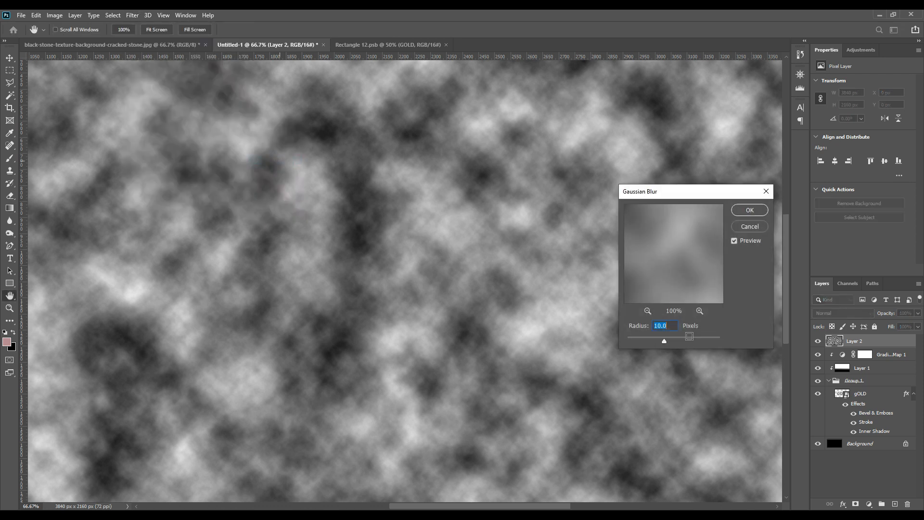
drag(668, 325, 646, 329)
text(40)
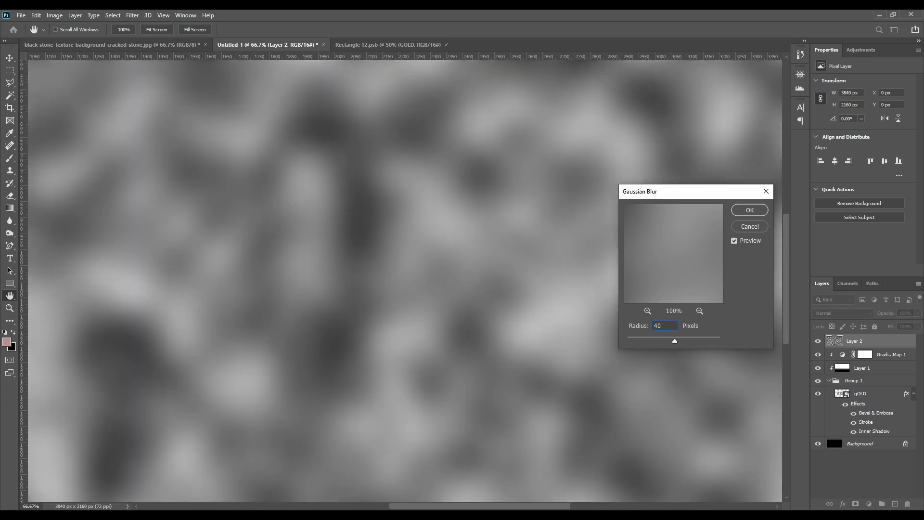
double_click(656, 325)
text(14)
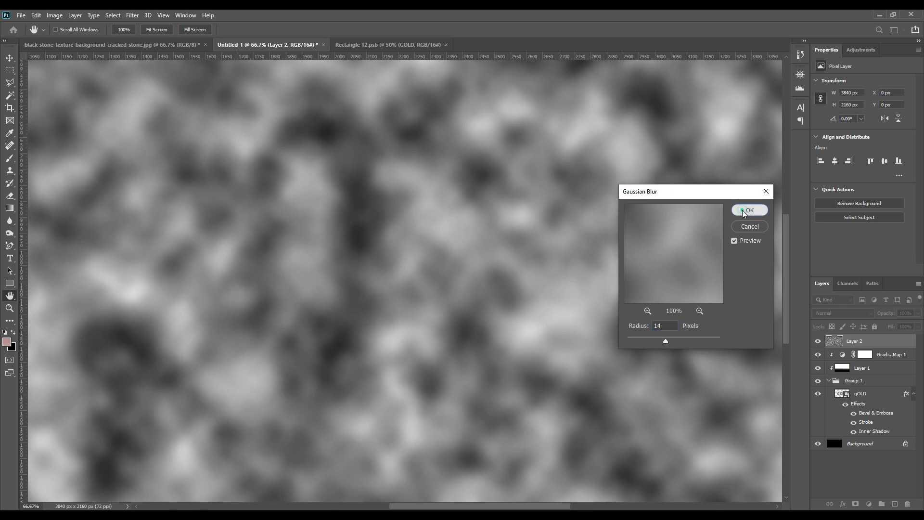
click(743, 209)
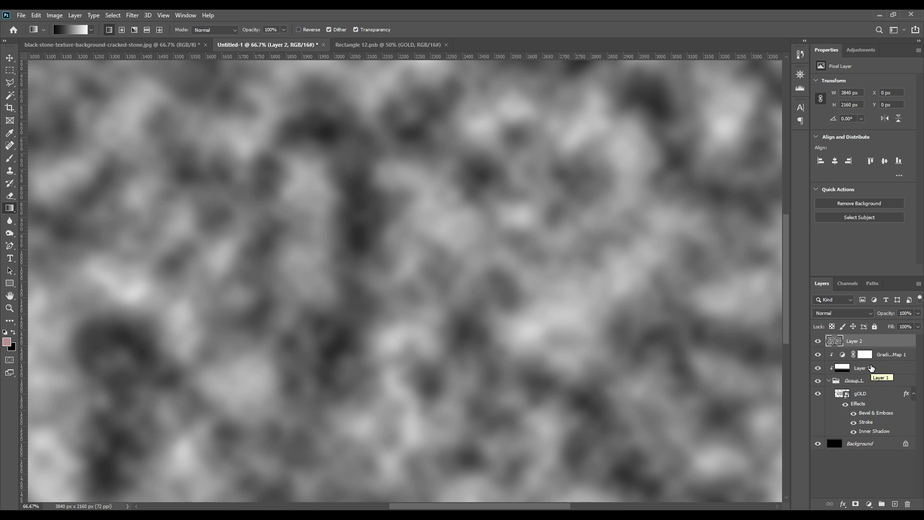
drag(871, 340, 875, 357)
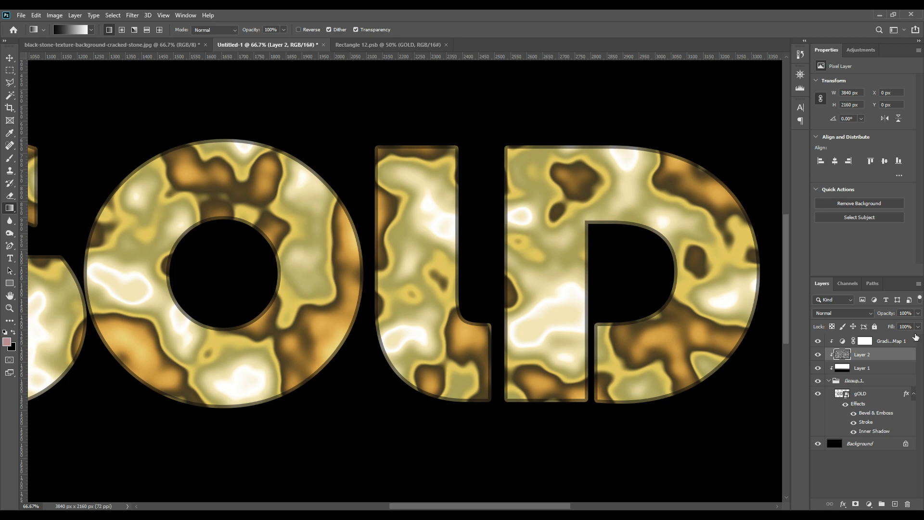
Step: Lower the opacity of the clouds layer, Layer 2, to 20% and toggle its visibility to compare the effect
click(905, 313)
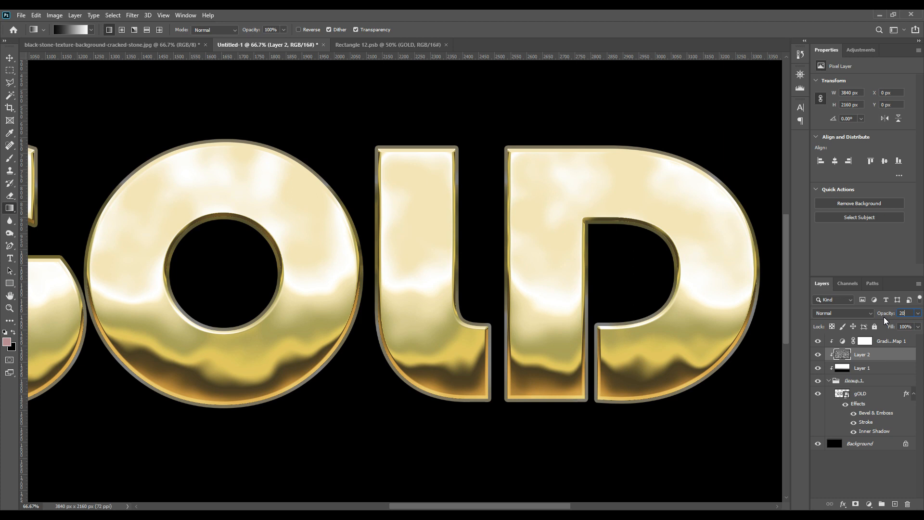
click(818, 354)
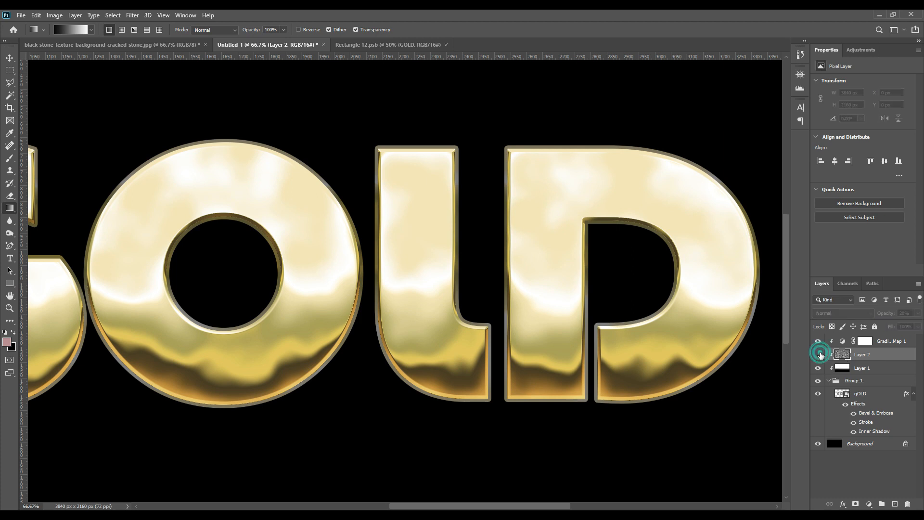
click(818, 355)
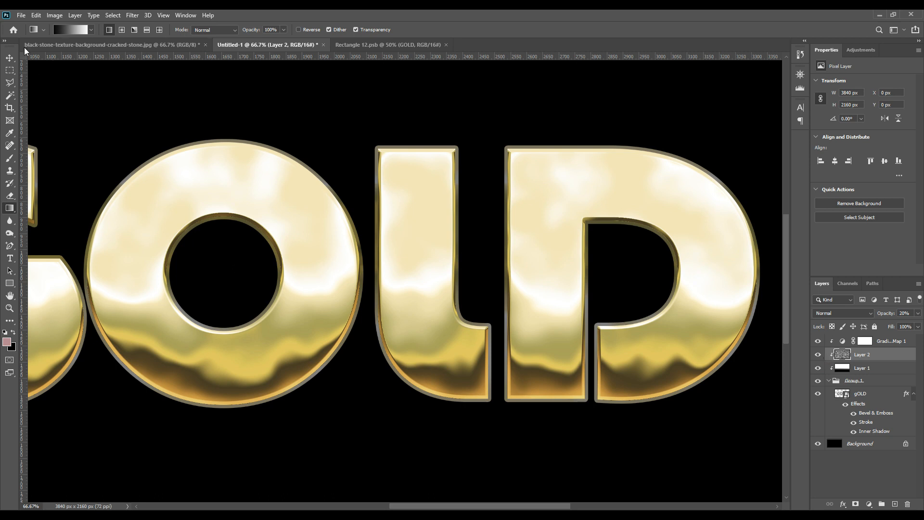
Step: Copy the metal-surface-background layer from the black stone texture document into Untitled-1, beneath the gradient map and clipped to the text group
click(10, 58)
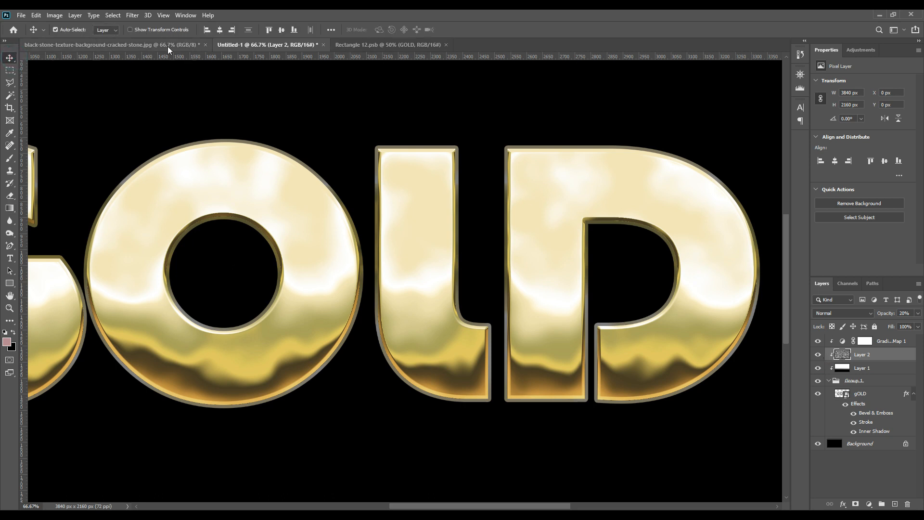
click(135, 45)
click(817, 342)
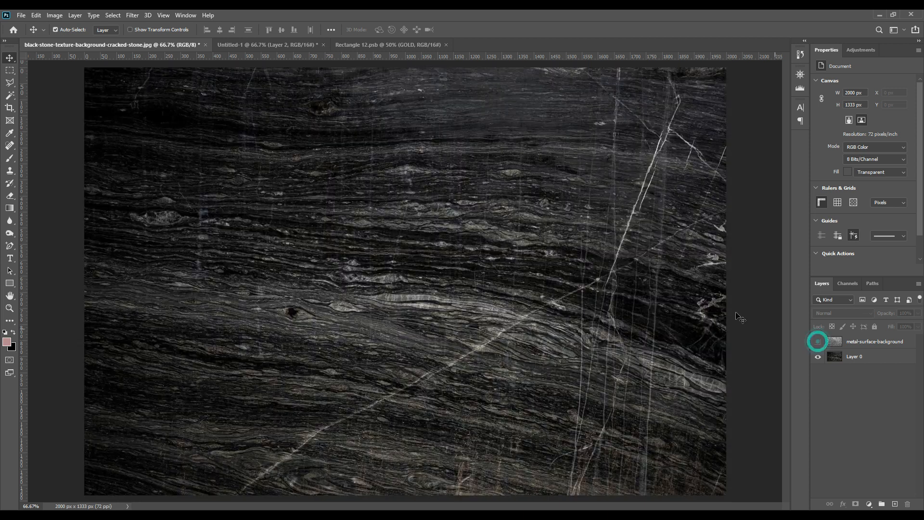
click(817, 341)
click(879, 343)
drag(881, 345, 374, 201)
click(460, 210)
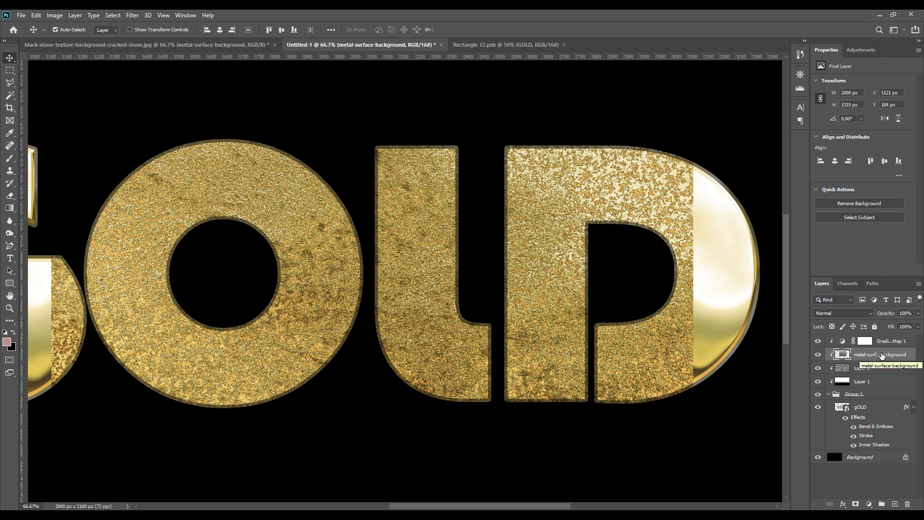
Step: Scale the metal texture to about 3651 by 2433 px and position it to cover all the letters, aligned with the canvas's top edge
key(ctrl+0)
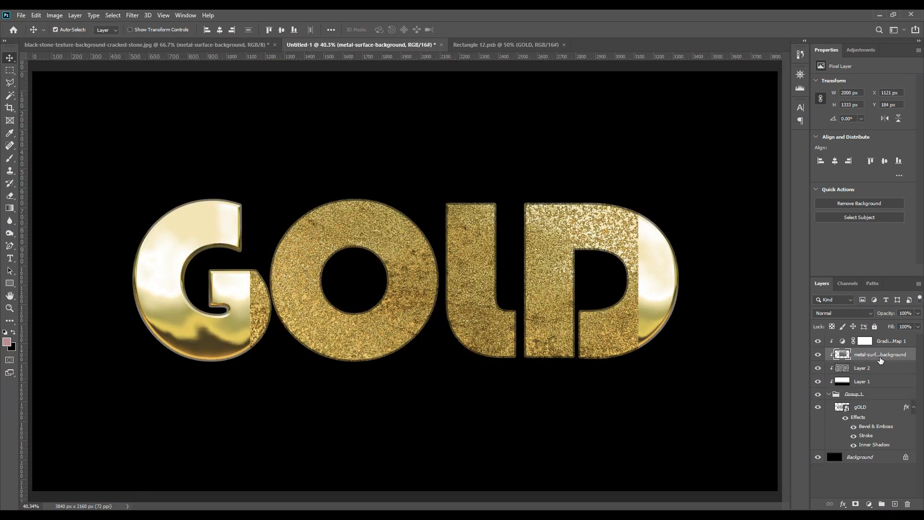
key(ctrl+t)
drag(640, 238, 707, 237)
drag(250, 235, 52, 245)
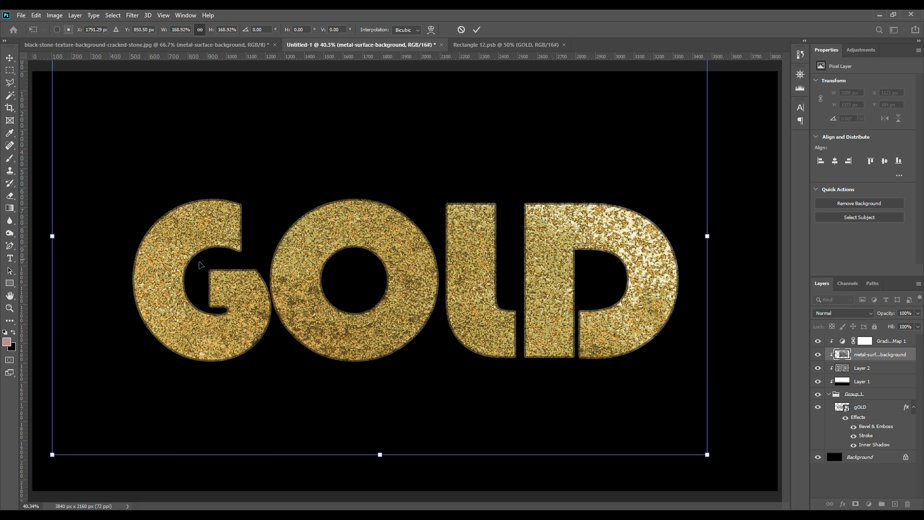
drag(707, 236, 721, 299)
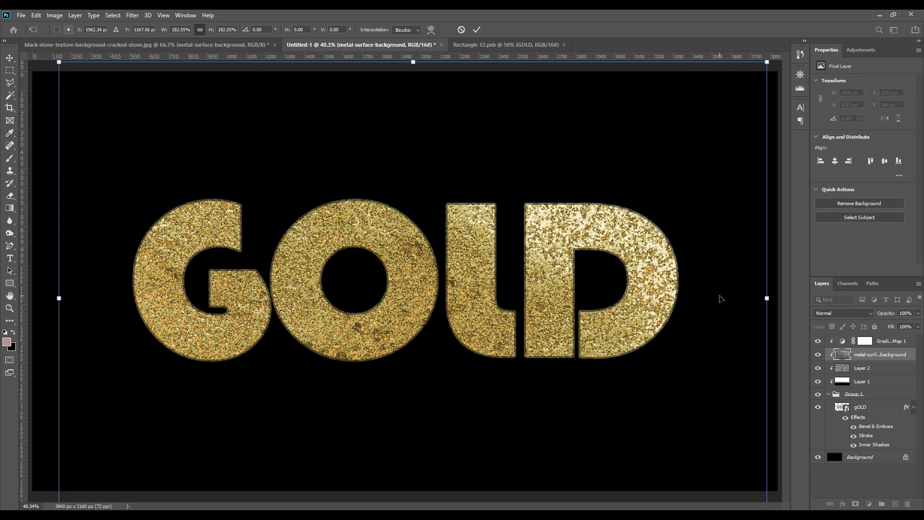
drag(703, 266, 704, 280)
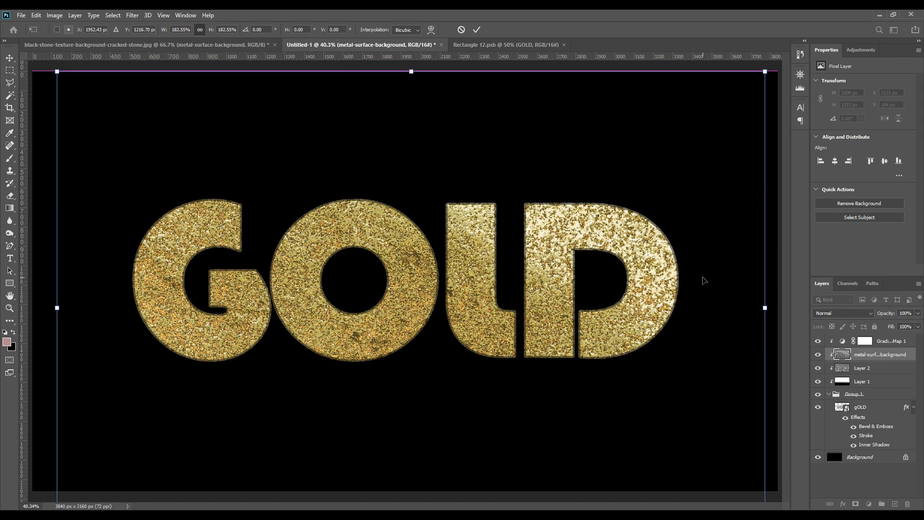
click(476, 29)
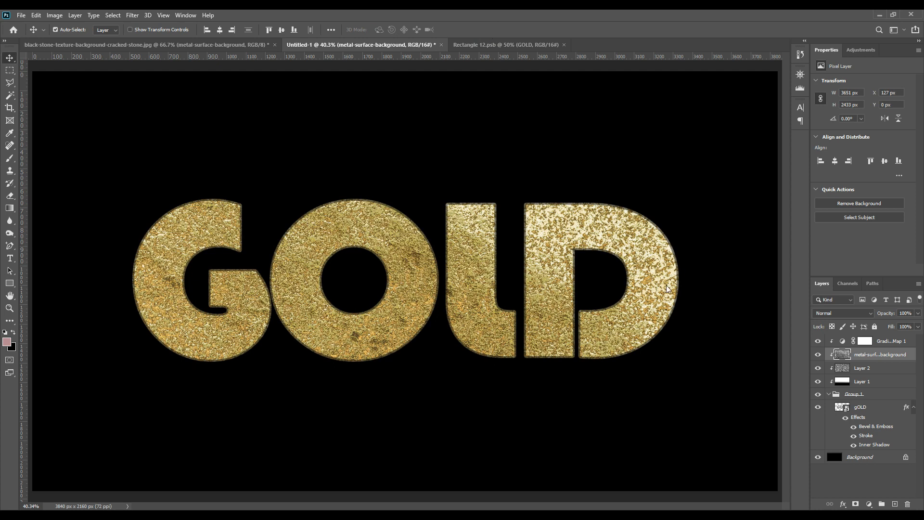
Step: Set the metal texture layer's opacity to 3% and toggle its visibility to compare the letters up close
click(912, 312)
text(3)
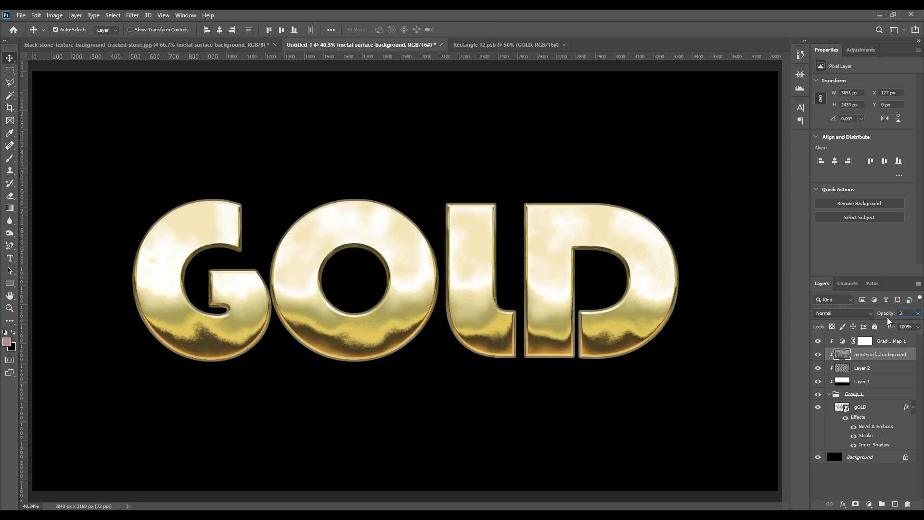
click(887, 369)
click(888, 354)
key(ctrl+plus)
key(ctrl+plus)
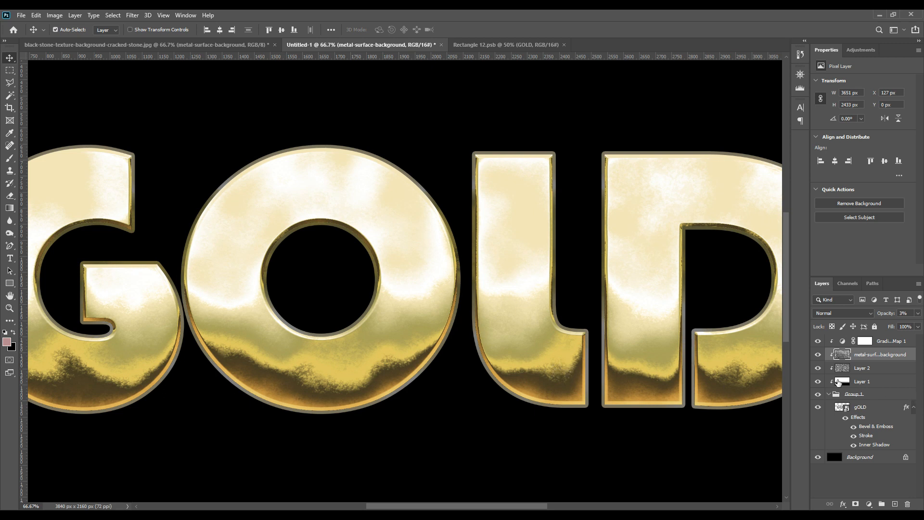
click(818, 354)
click(818, 354)
Step: Copy the black cracked-stone layer from the texture document into Untitled-1 and place it above Gradient Map 1, clipped to the text group
click(257, 44)
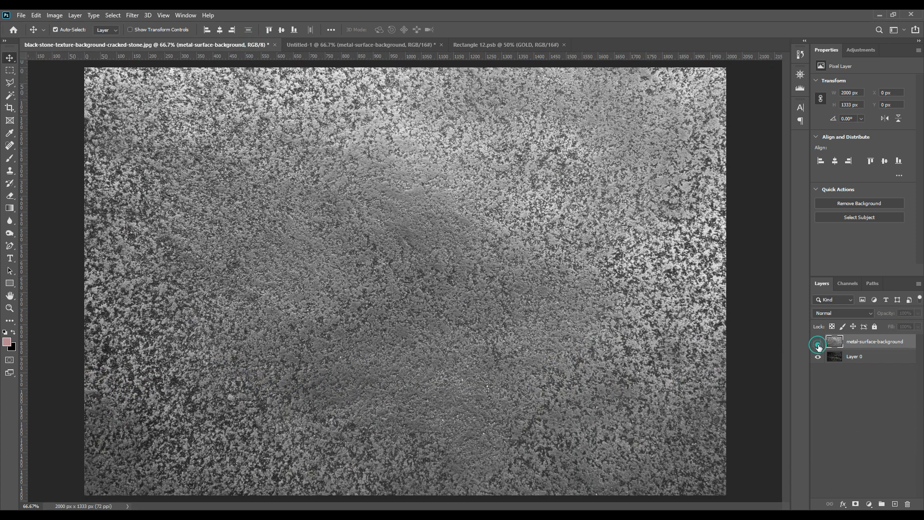
click(818, 341)
click(858, 360)
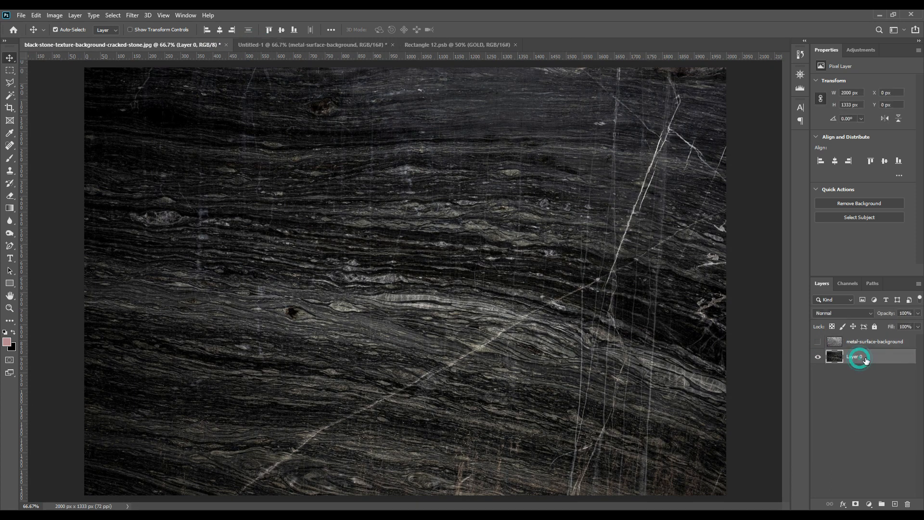
drag(871, 359, 381, 184)
click(451, 206)
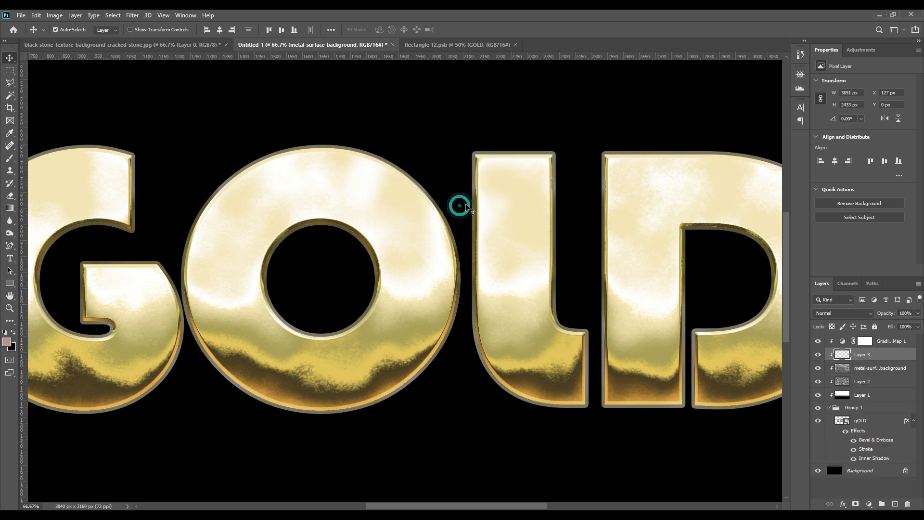
drag(875, 357, 874, 339)
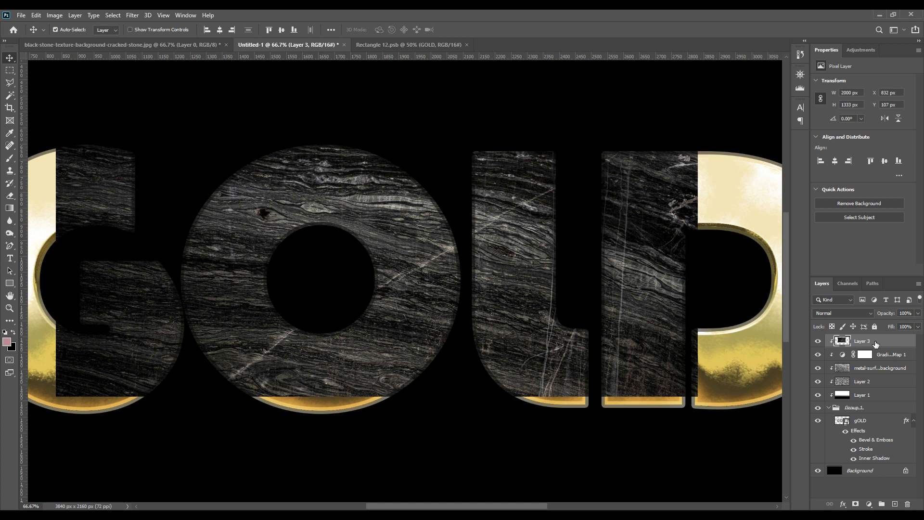
Step: Scale the stone texture to about 3688 by 2458 px so it covers all the letters, and apply the transform
key(ctrl+t)
key(ctrl+minus)
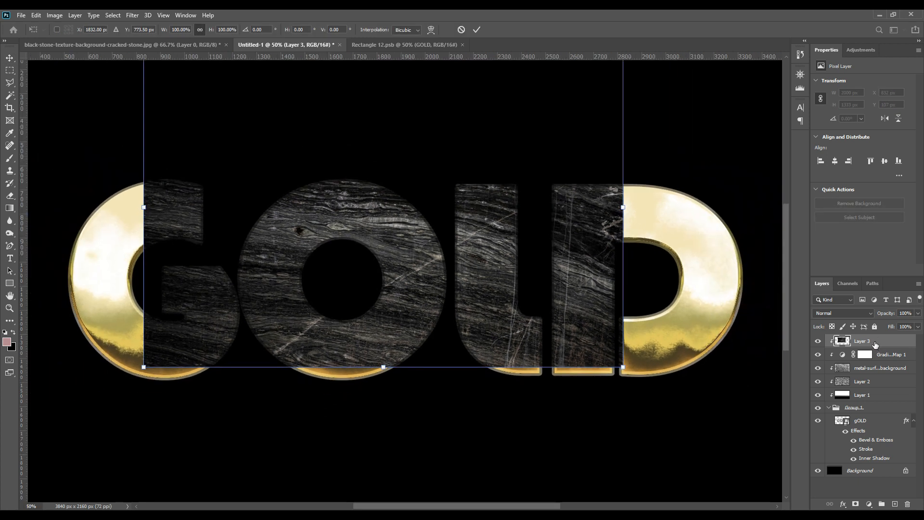
key(ctrl+minus)
drag(551, 339, 703, 421)
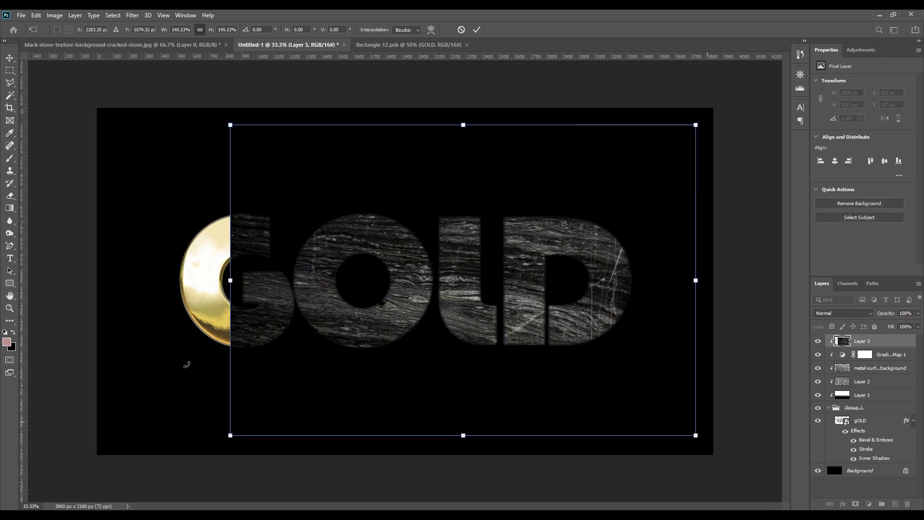
drag(231, 281, 104, 284)
click(476, 29)
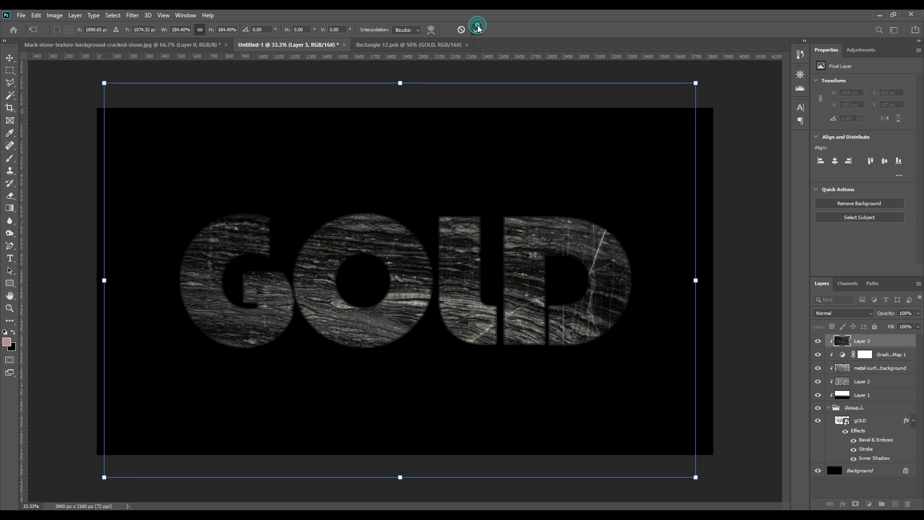
Step: Set the stone texture layer's blend mode to Lighten and its opacity to 50%, and toggle its visibility to compare
click(853, 315)
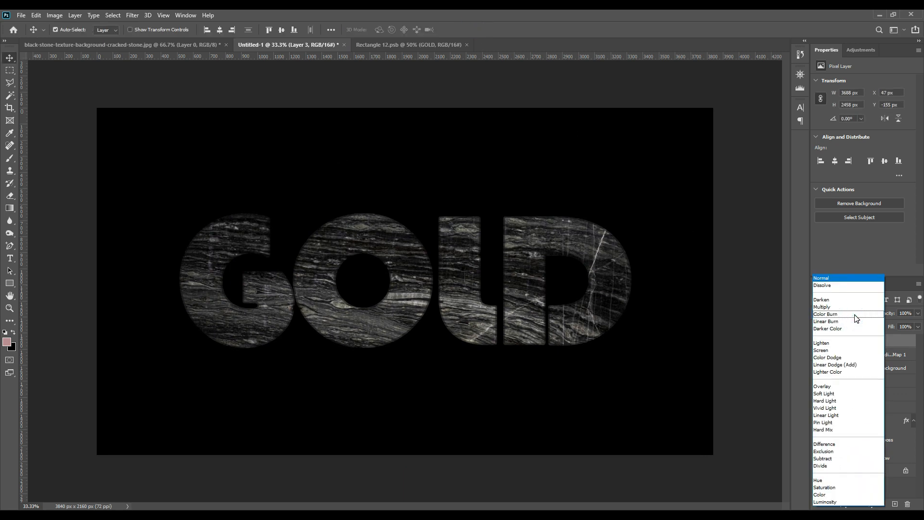
click(829, 343)
click(906, 313)
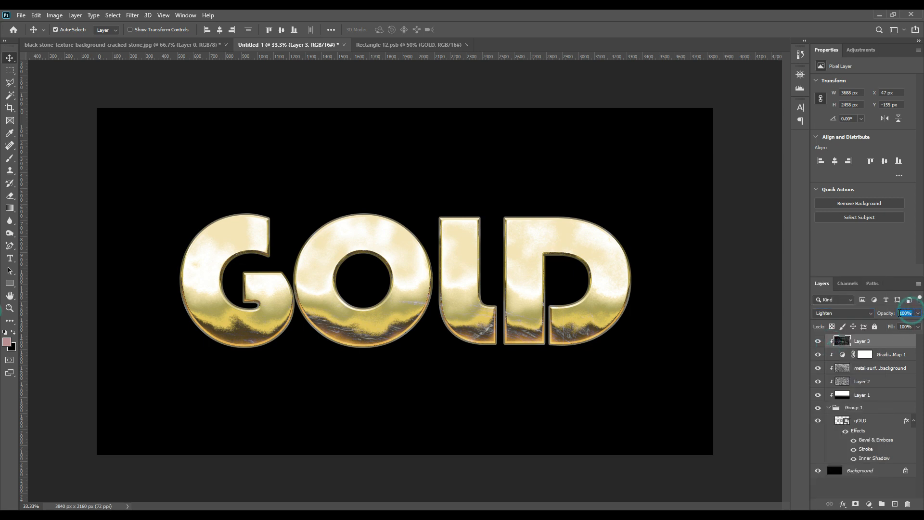
text(50)
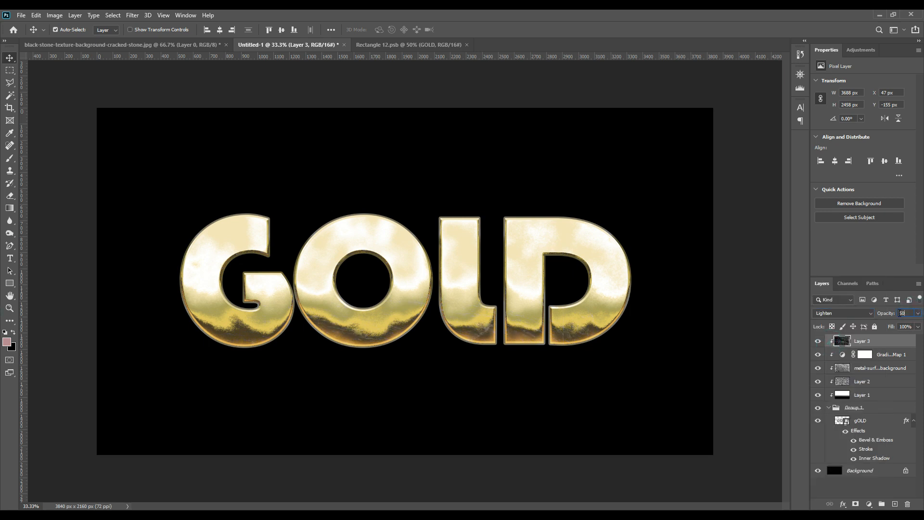
key(Return)
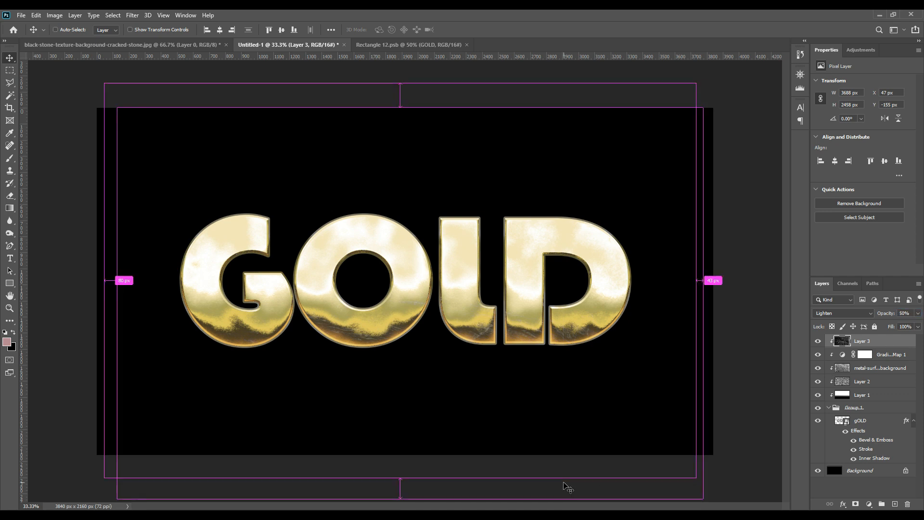
key(ctrl+plus)
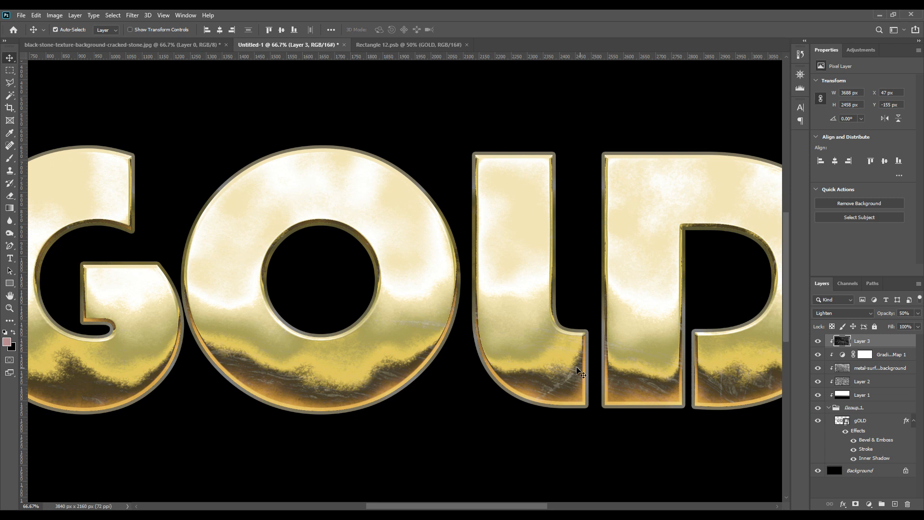
click(819, 341)
click(819, 341)
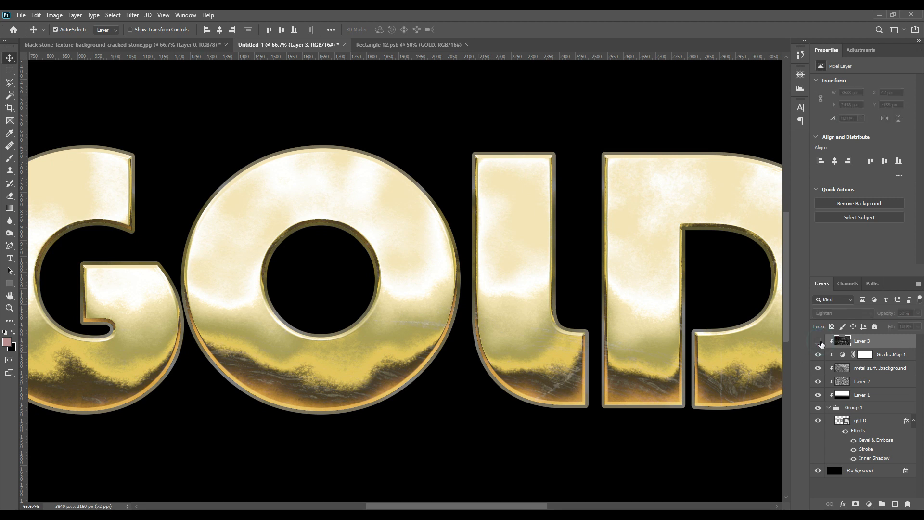
click(818, 341)
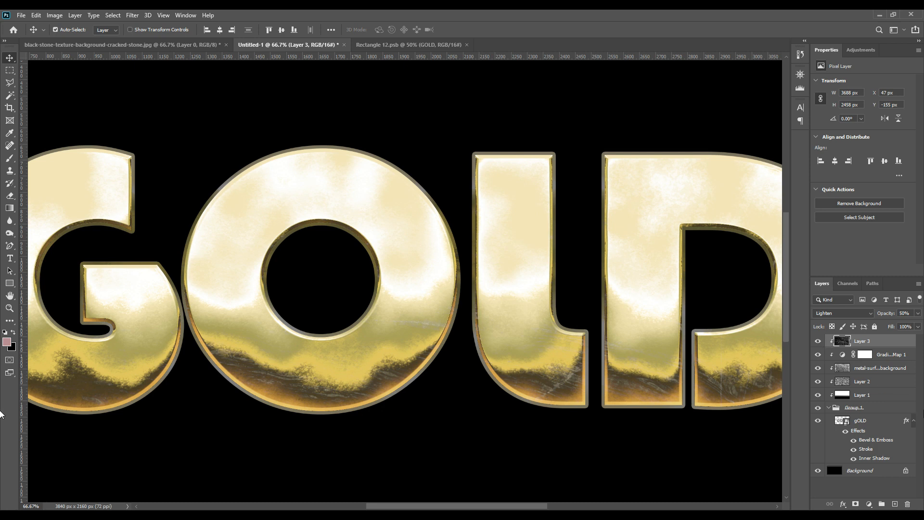
Step: Add an Outer Glow to Group 1, reset it to the default settings, and set its size to 70 px
click(850, 409)
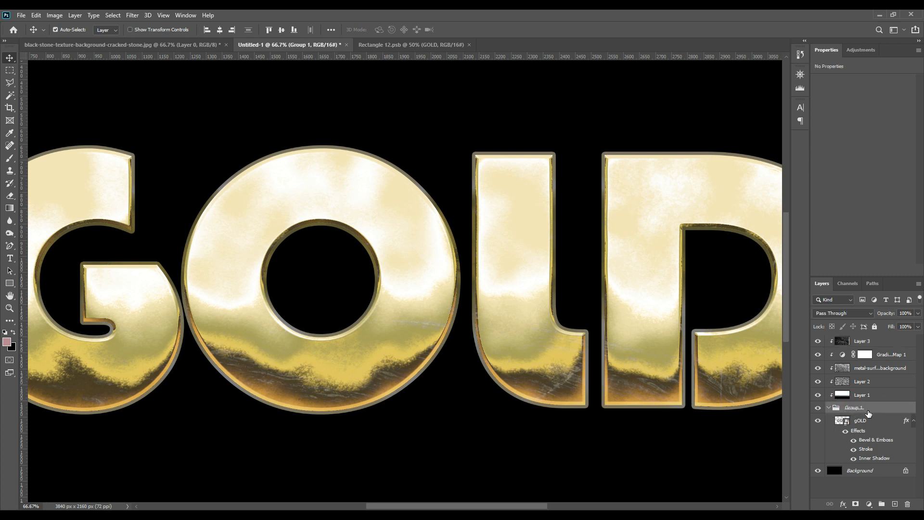
click(843, 505)
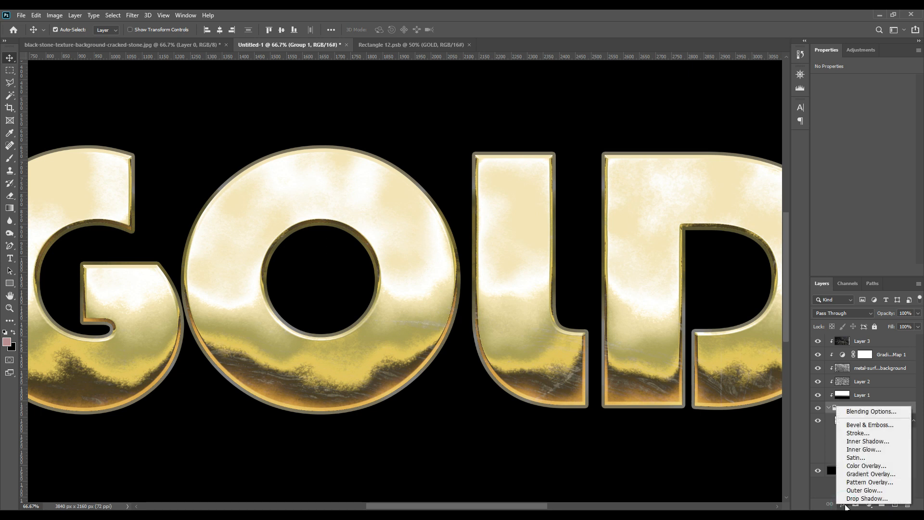
click(865, 492)
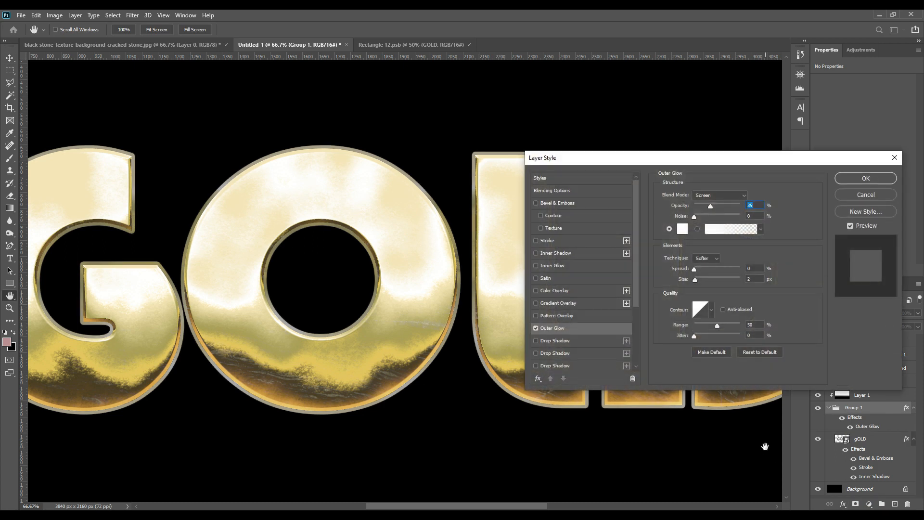
click(770, 351)
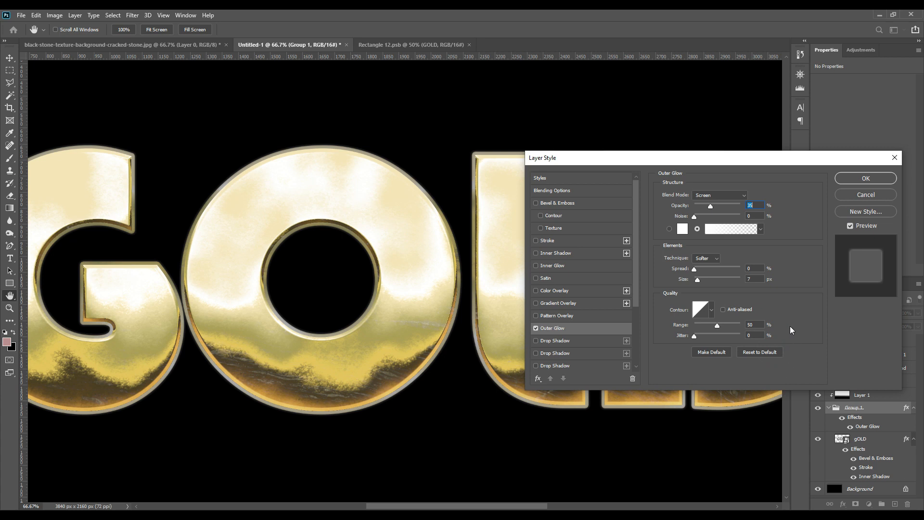
click(754, 278)
text(70)
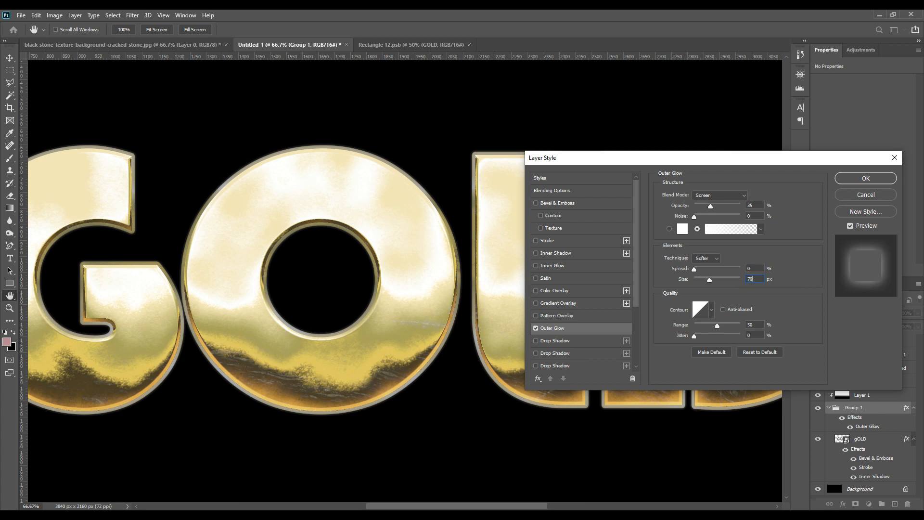
click(788, 301)
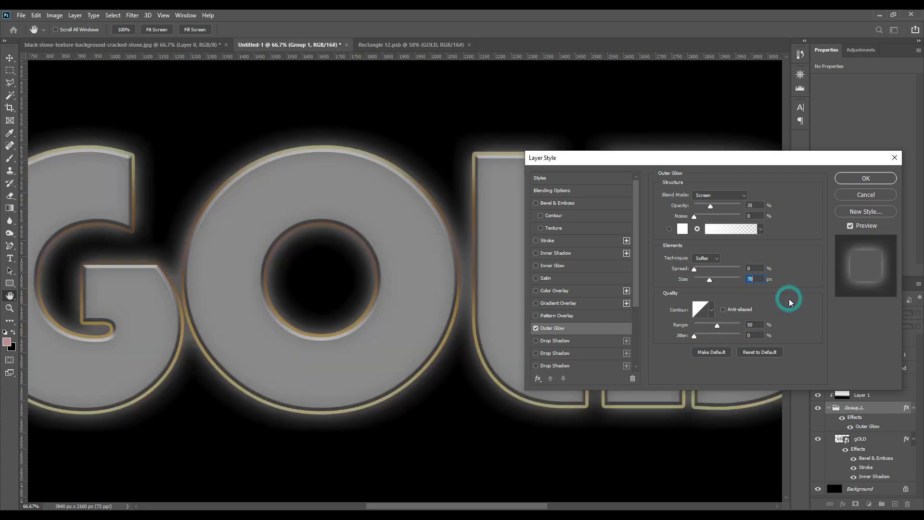
Step: Set the Outer Glow color to golden yellow #ffdd48, sampled from the letter edge and adjusted, lower its opacity to 20%, and apply the style
click(684, 230)
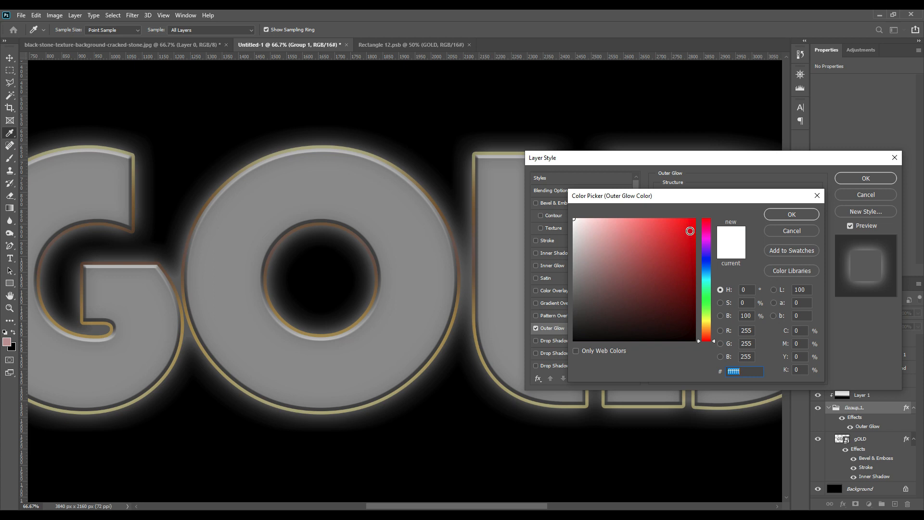
drag(766, 199, 642, 221)
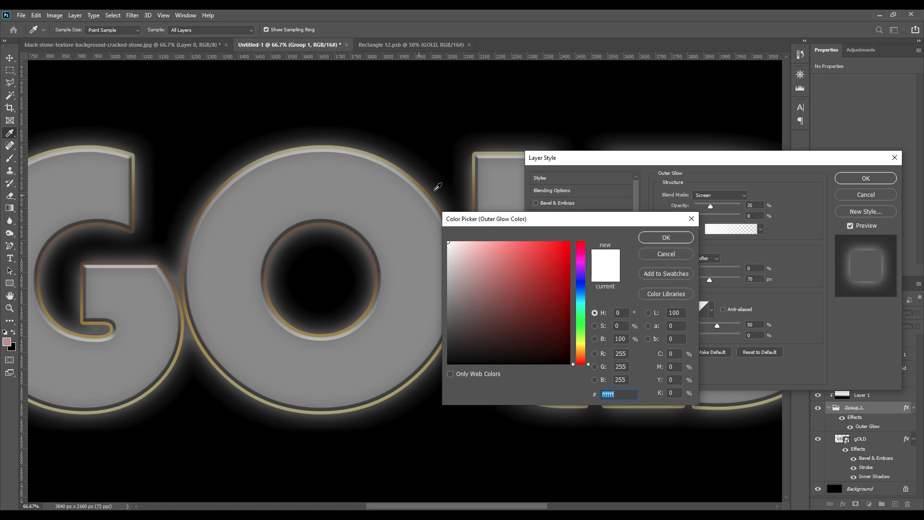
click(430, 192)
drag(491, 260, 498, 242)
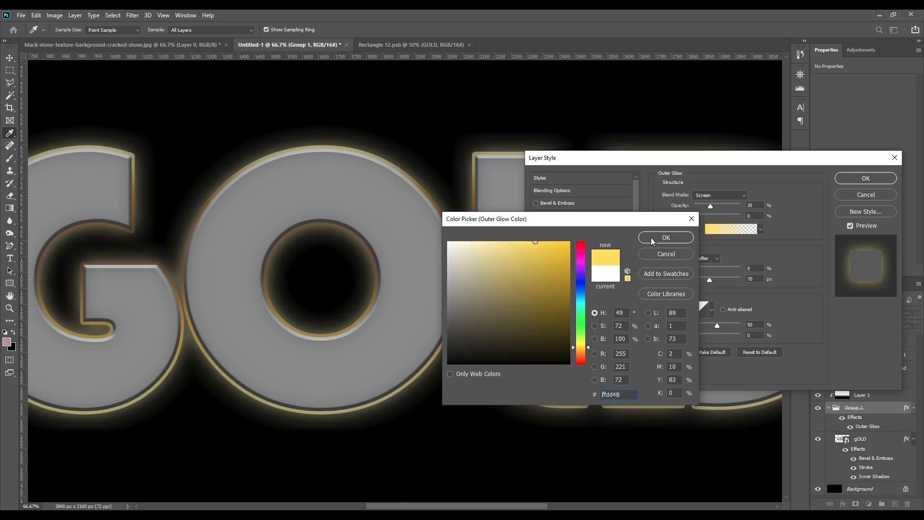
click(653, 237)
double_click(751, 205)
text(20)
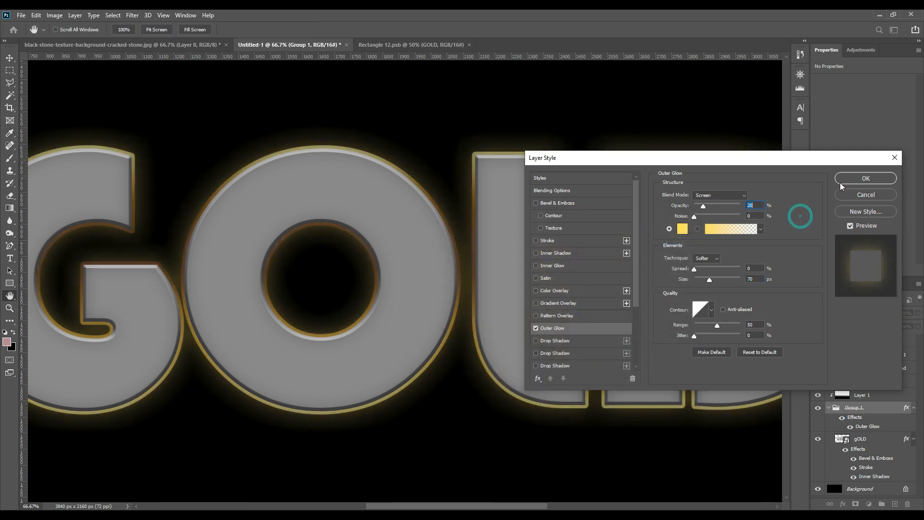
click(848, 177)
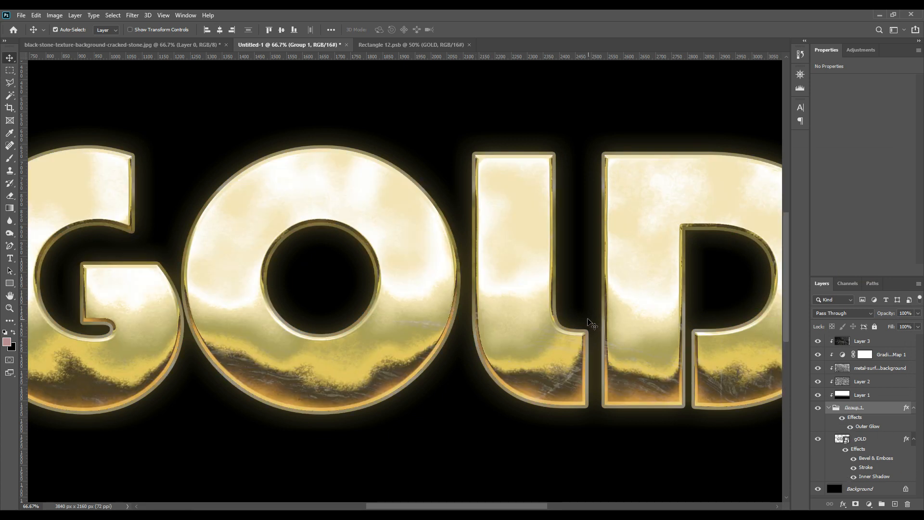
Step: Collapse Group 1 in the layer stack and show the whole canvas
click(829, 408)
key(ctrl+0)
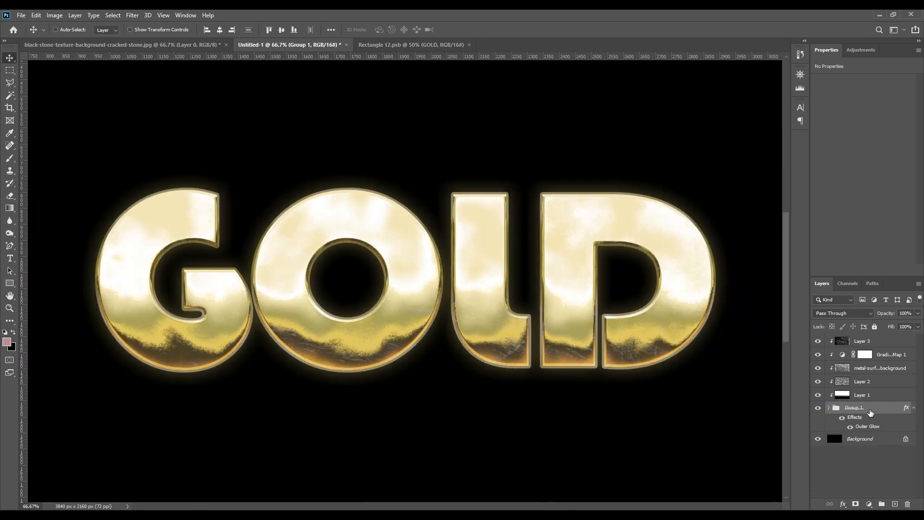
key(ctrl+0)
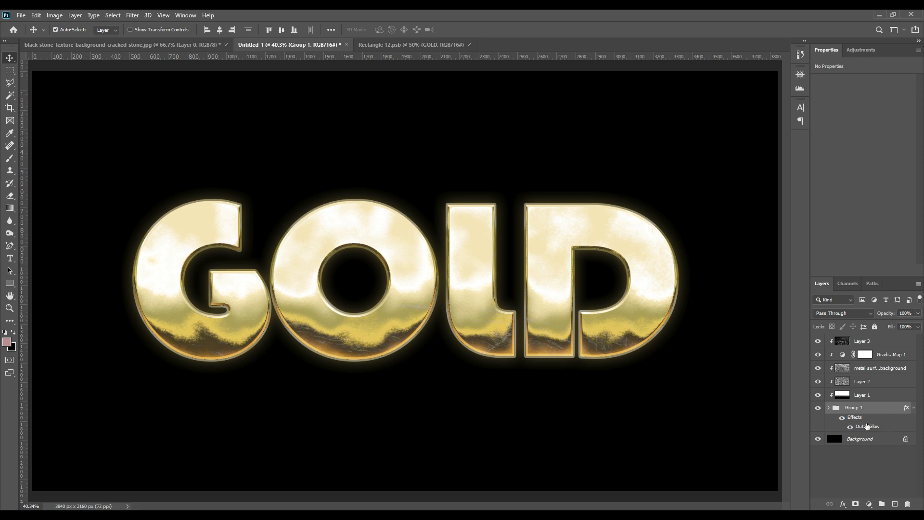
Step: Switch to the Rectangle 12.psb document and change the GOLD text's font to Algerian
click(378, 47)
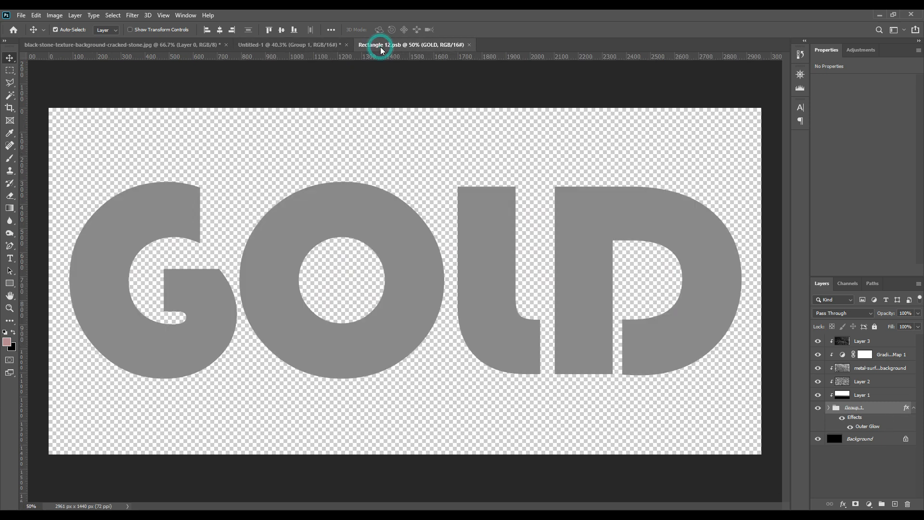
click(11, 259)
click(167, 267)
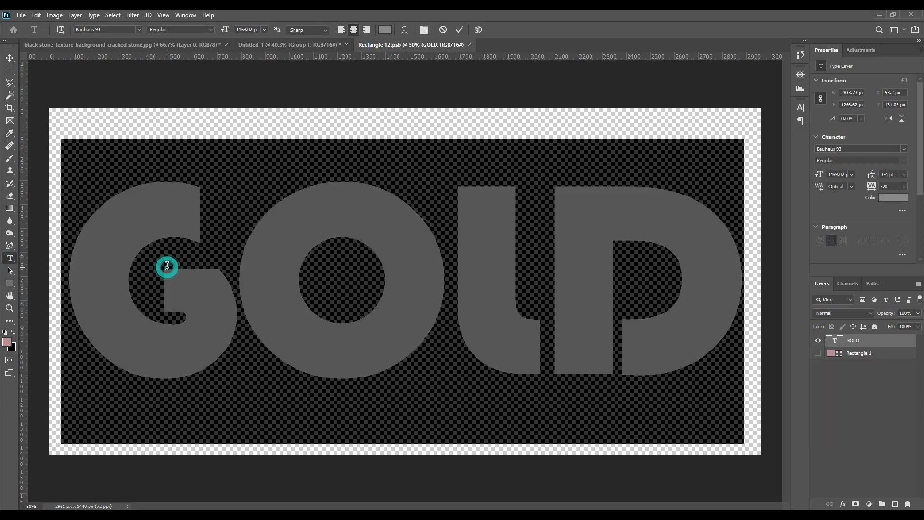
click(801, 107)
click(742, 121)
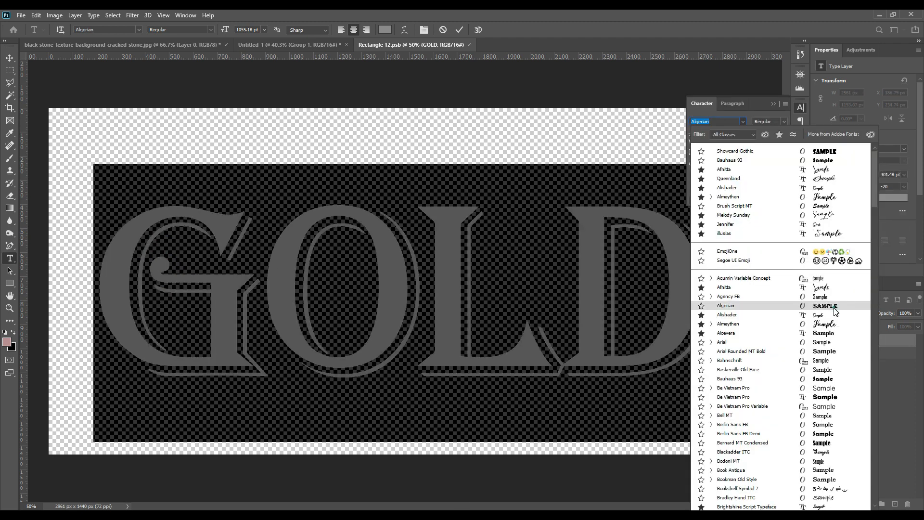
click(835, 310)
click(773, 104)
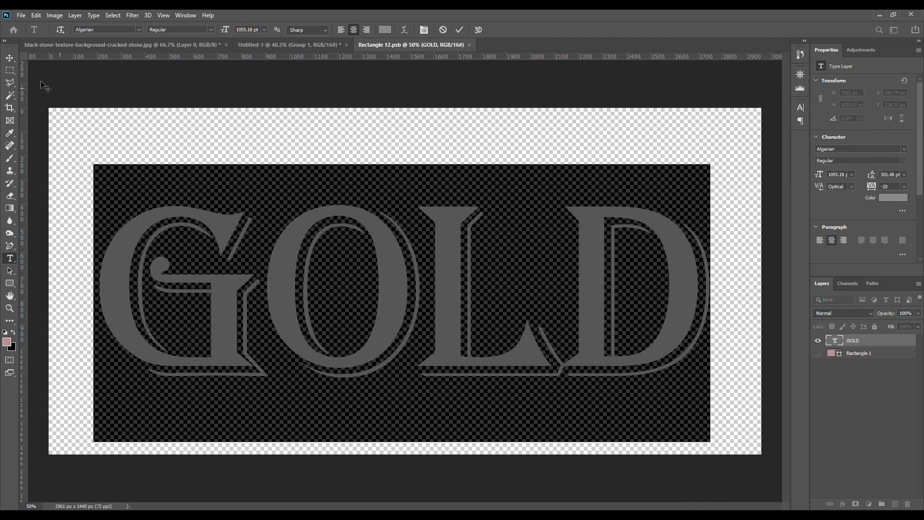
click(9, 58)
Step: Save Rectangle 12.psb and return to Untitled-1 to update the gold text effect
click(21, 15)
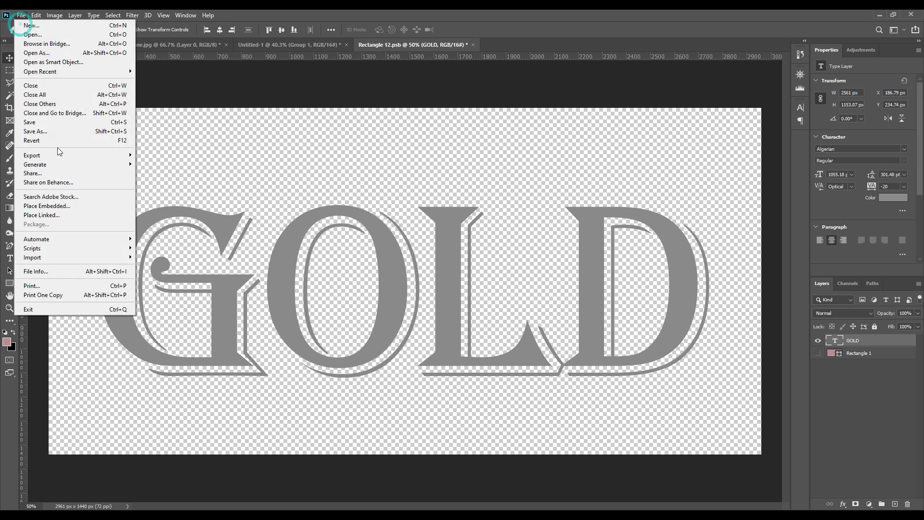
click(36, 122)
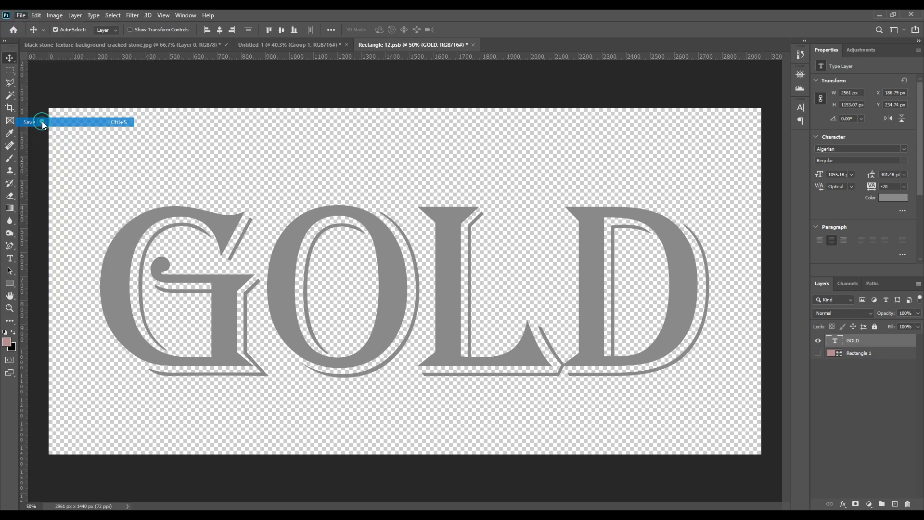
click(286, 45)
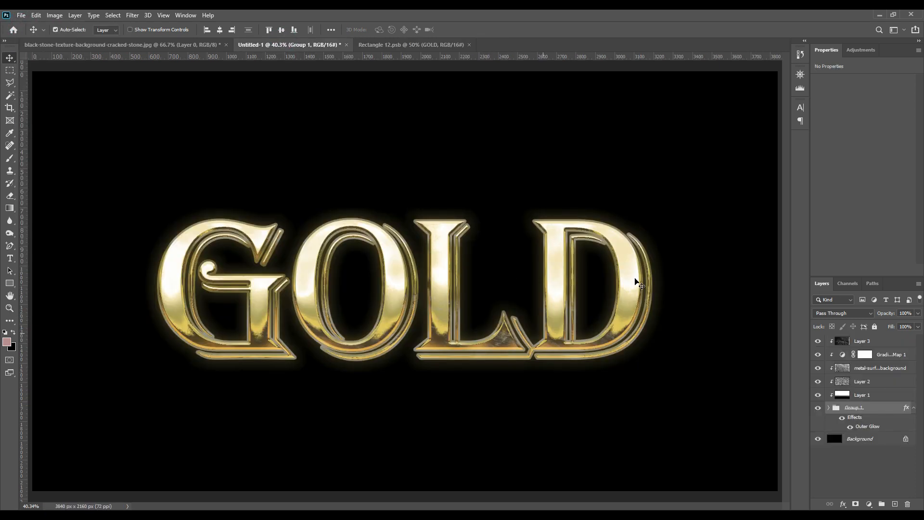